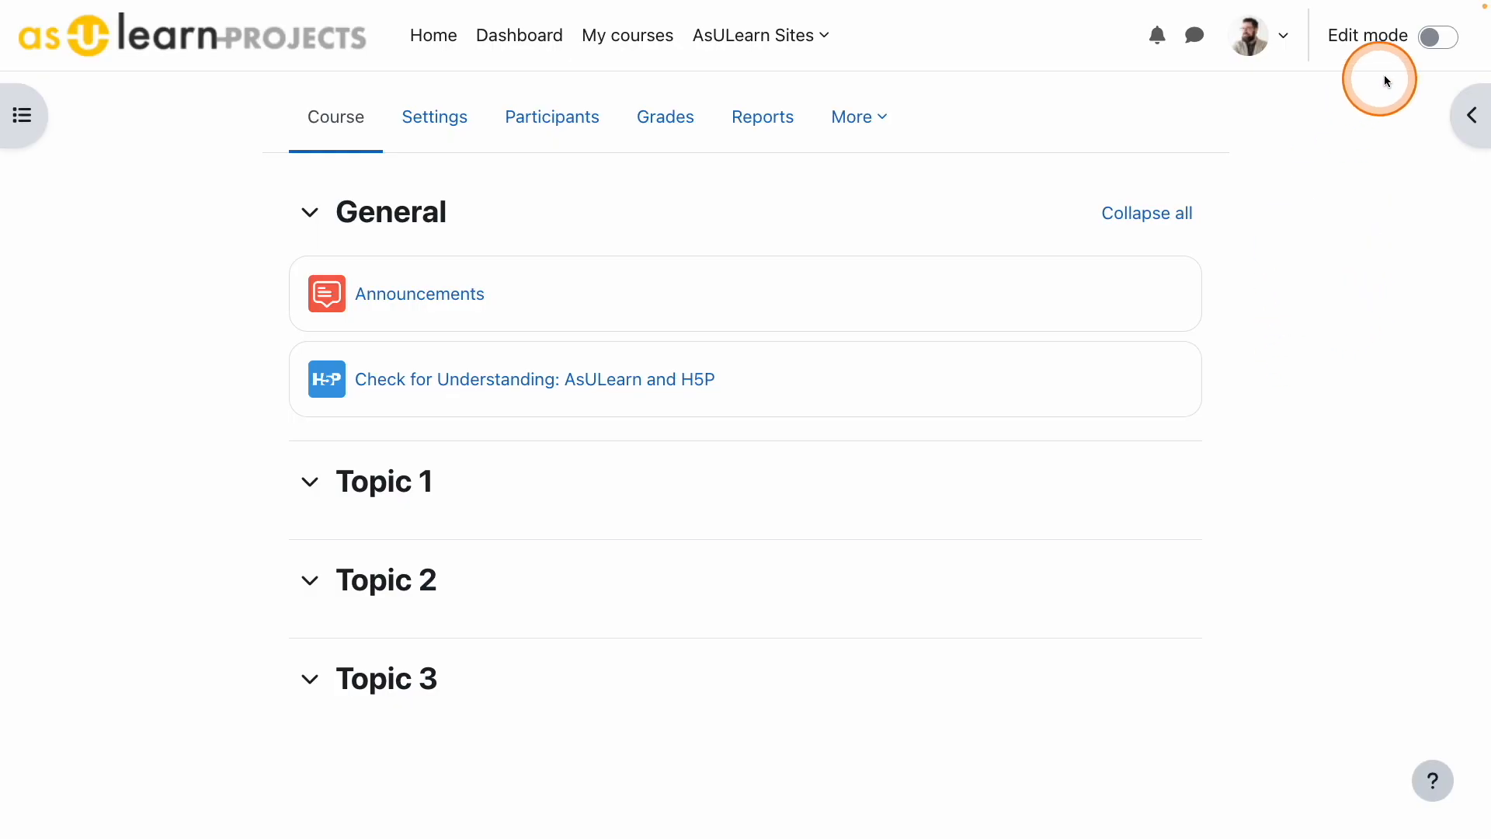
Turn on editing for the course and add a Page resource to the General section
left_click(1437, 36)
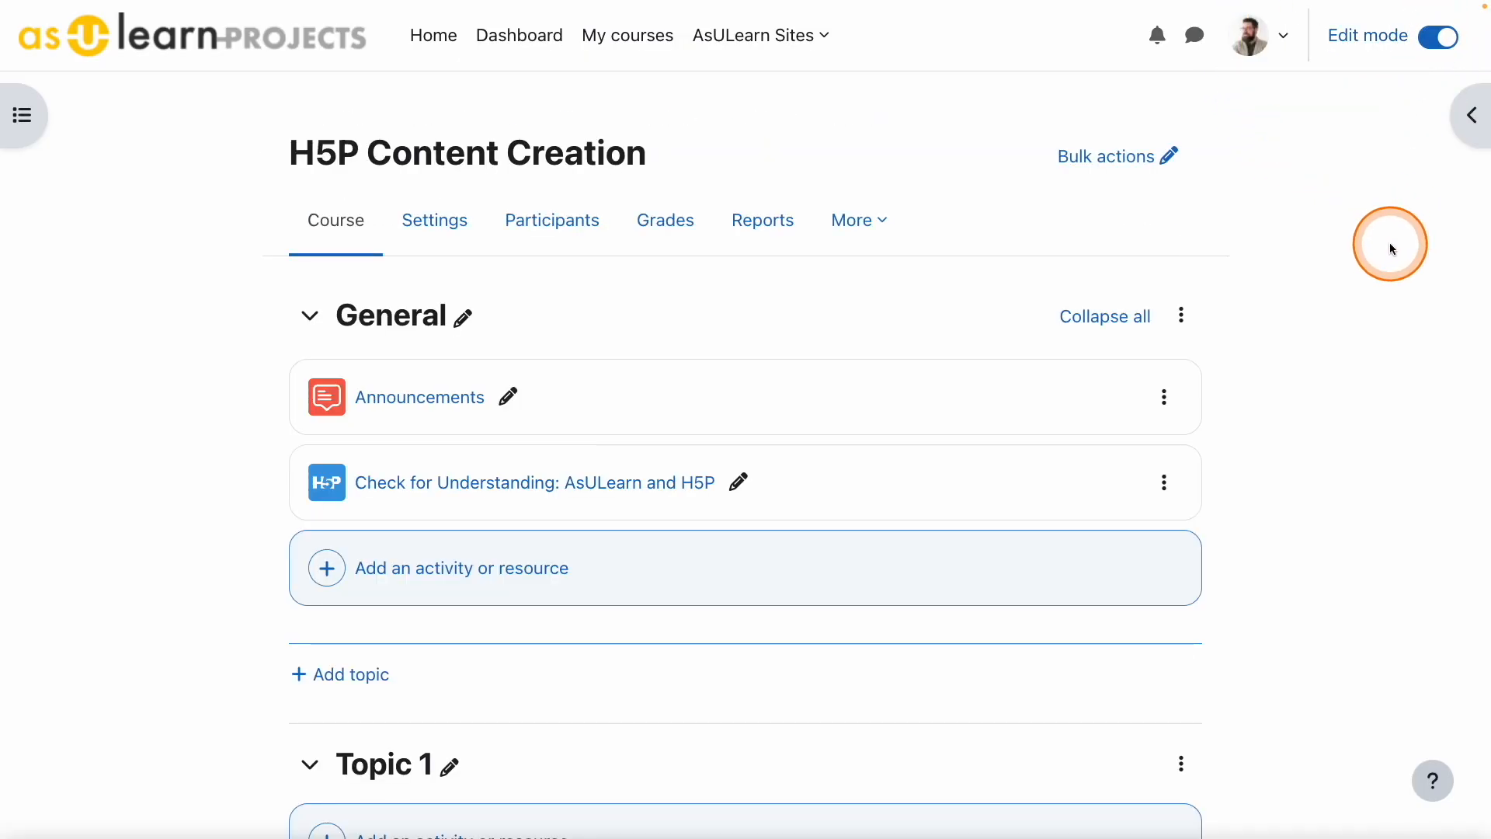
left_click(380, 569)
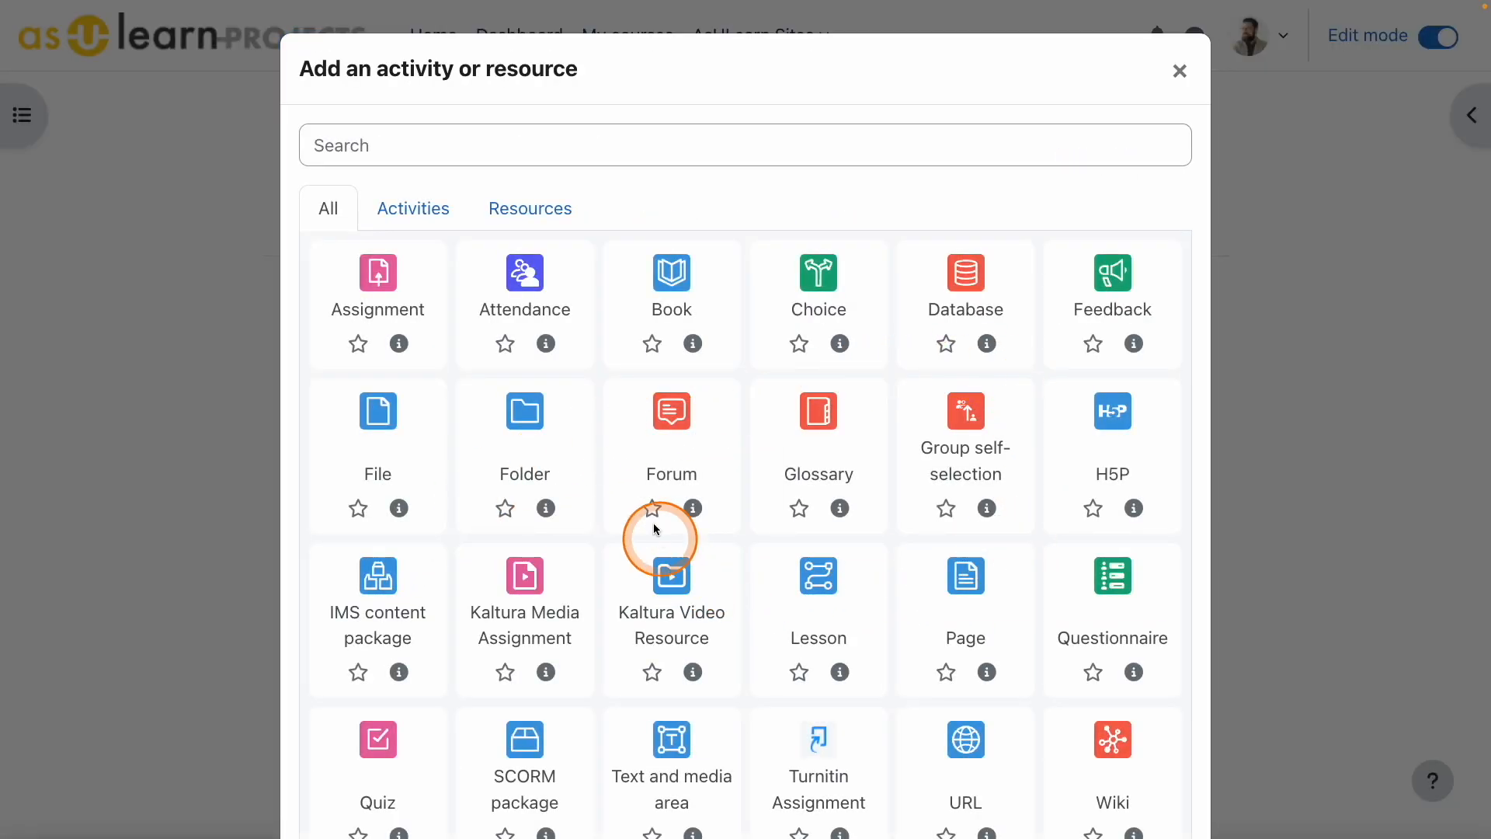
left_click(663, 322)
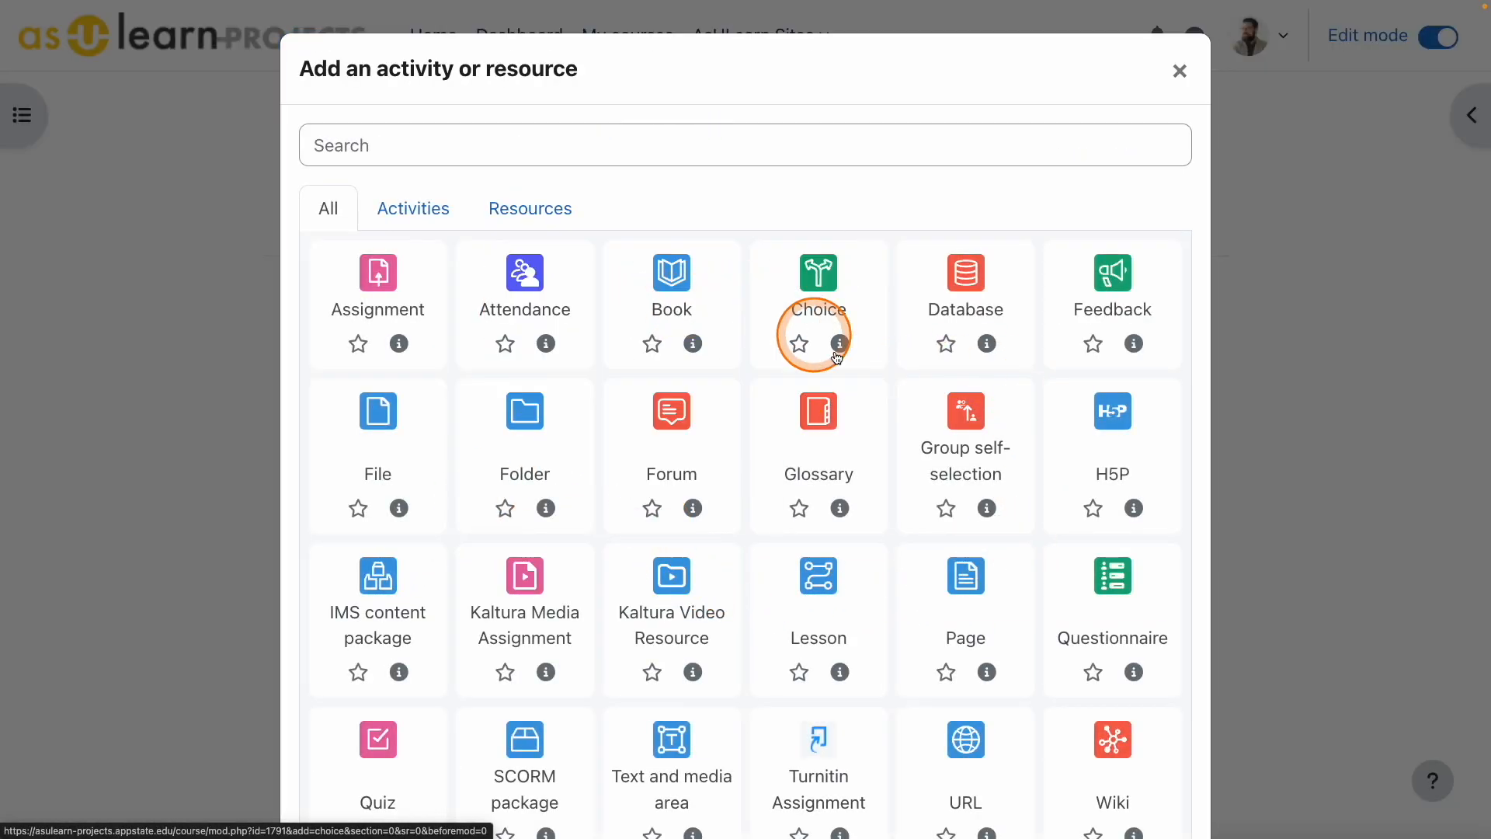
left_click(963, 619)
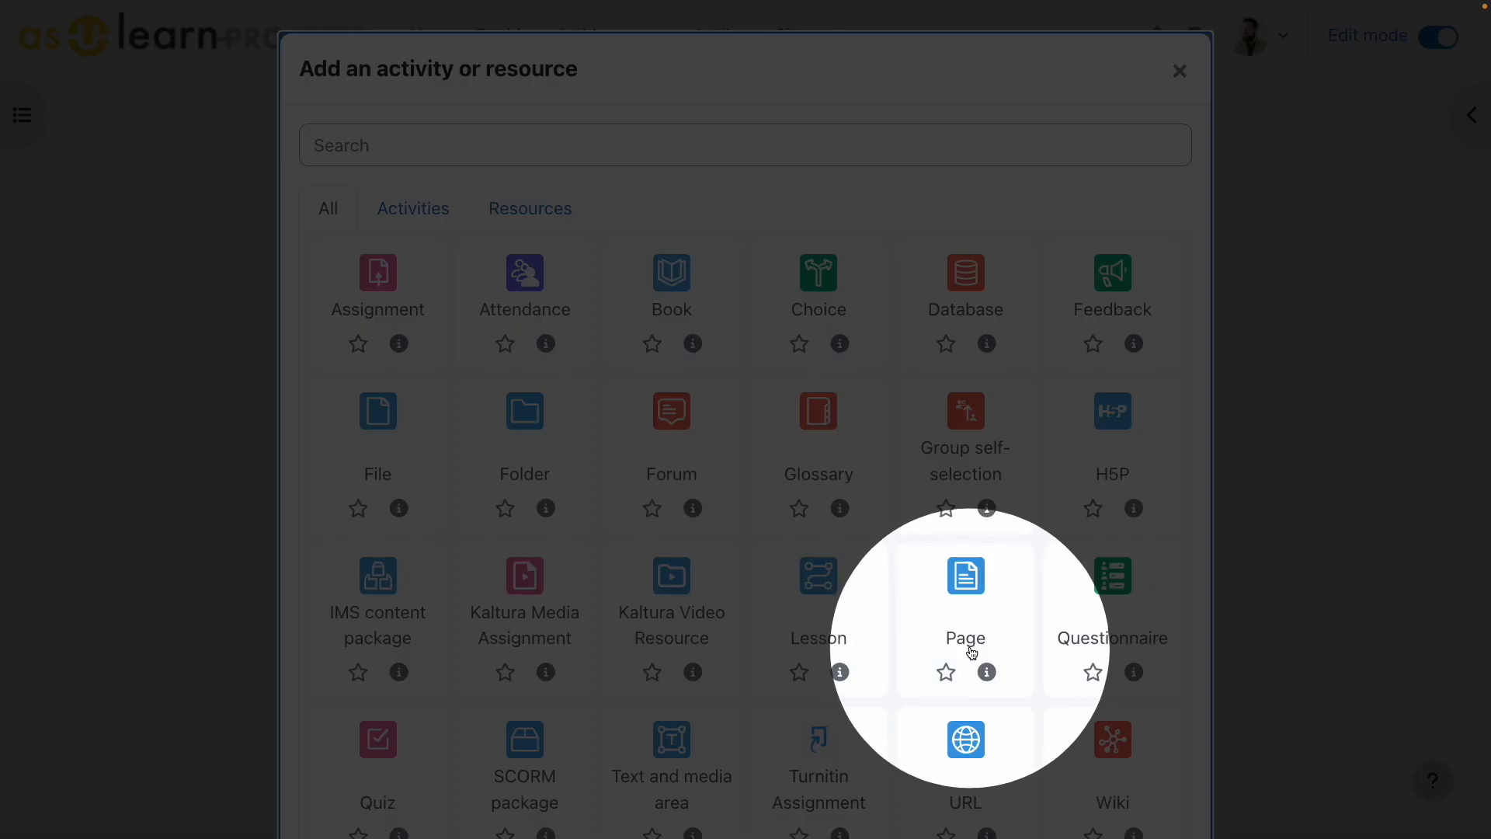
left_click(966, 640)
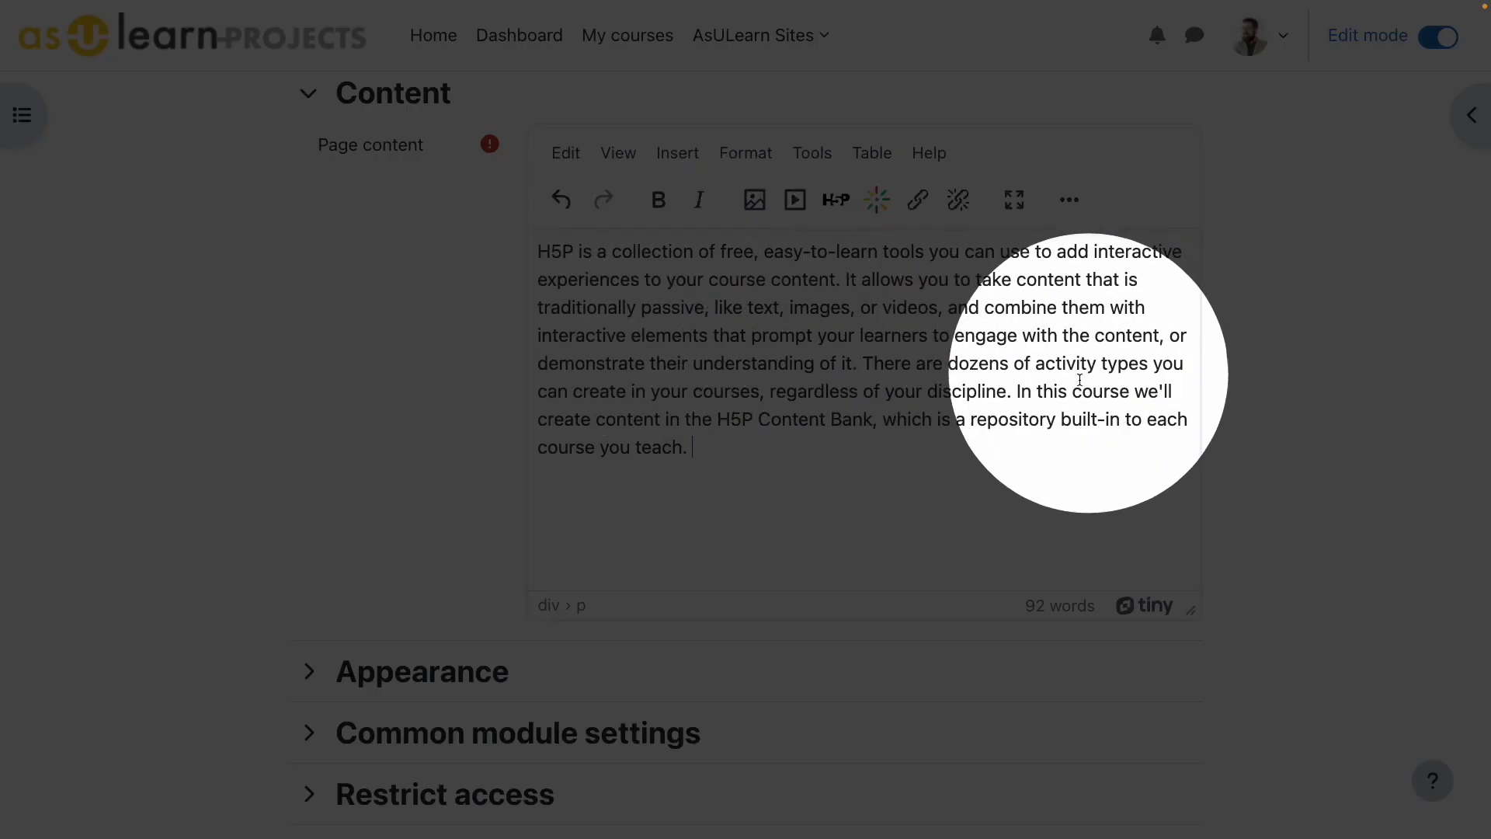
Start inserting H5P content below the page's introductory paragraph and browse the content bank for its file
left_click(616, 453)
left_click(868, 465)
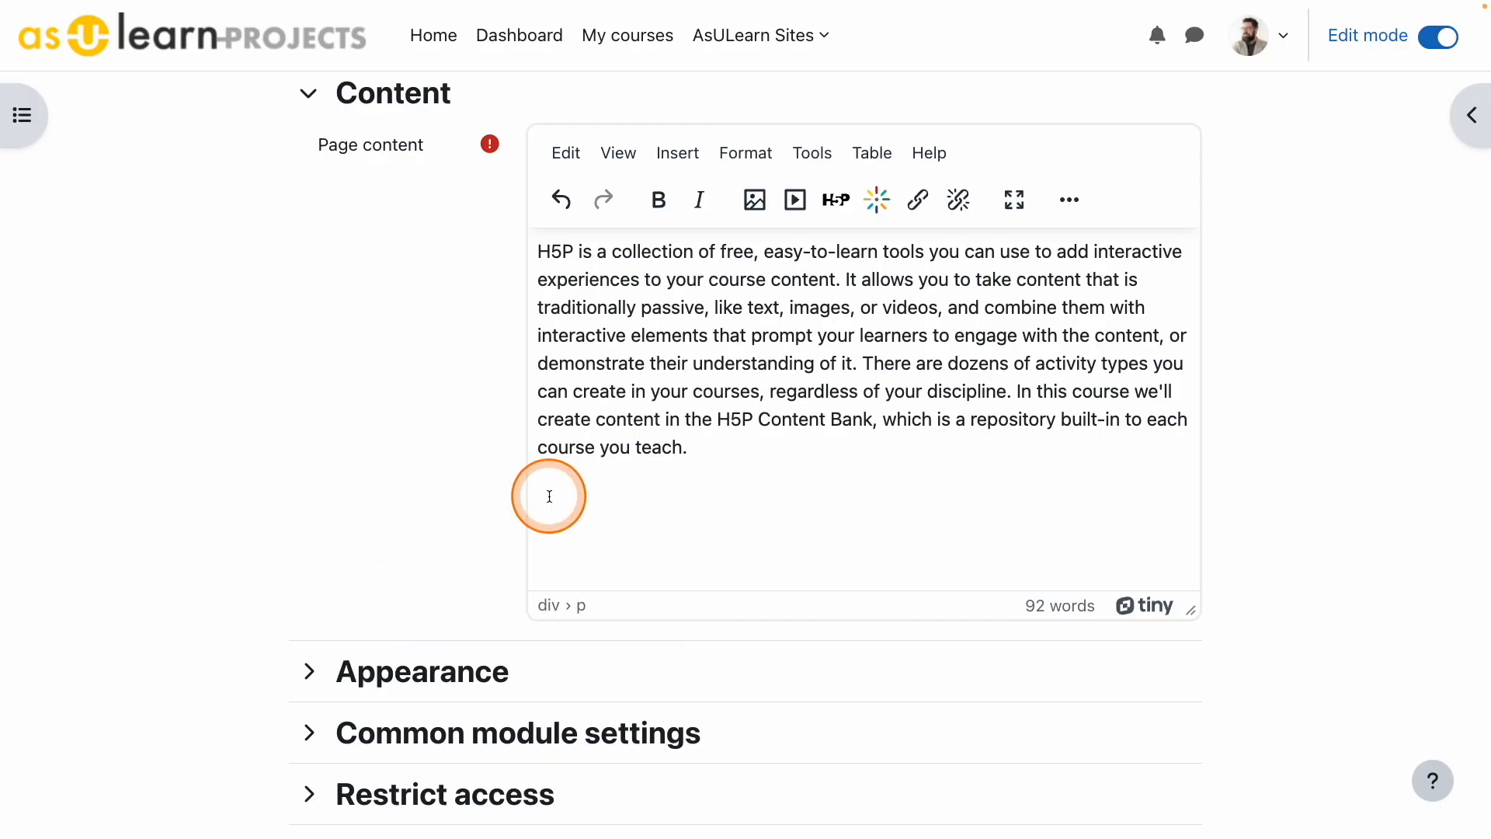
left_click(846, 220)
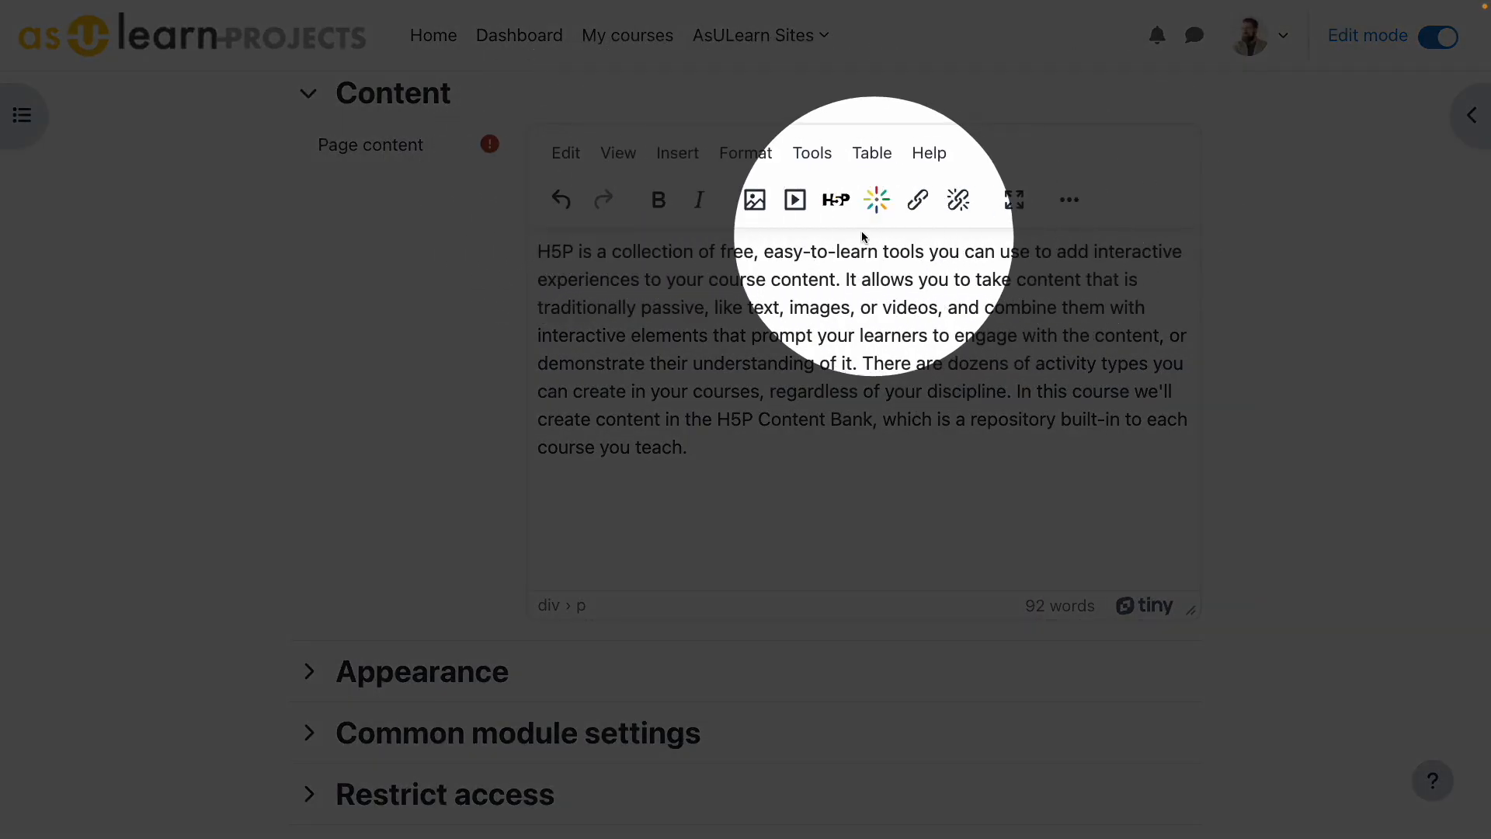
left_click(837, 202)
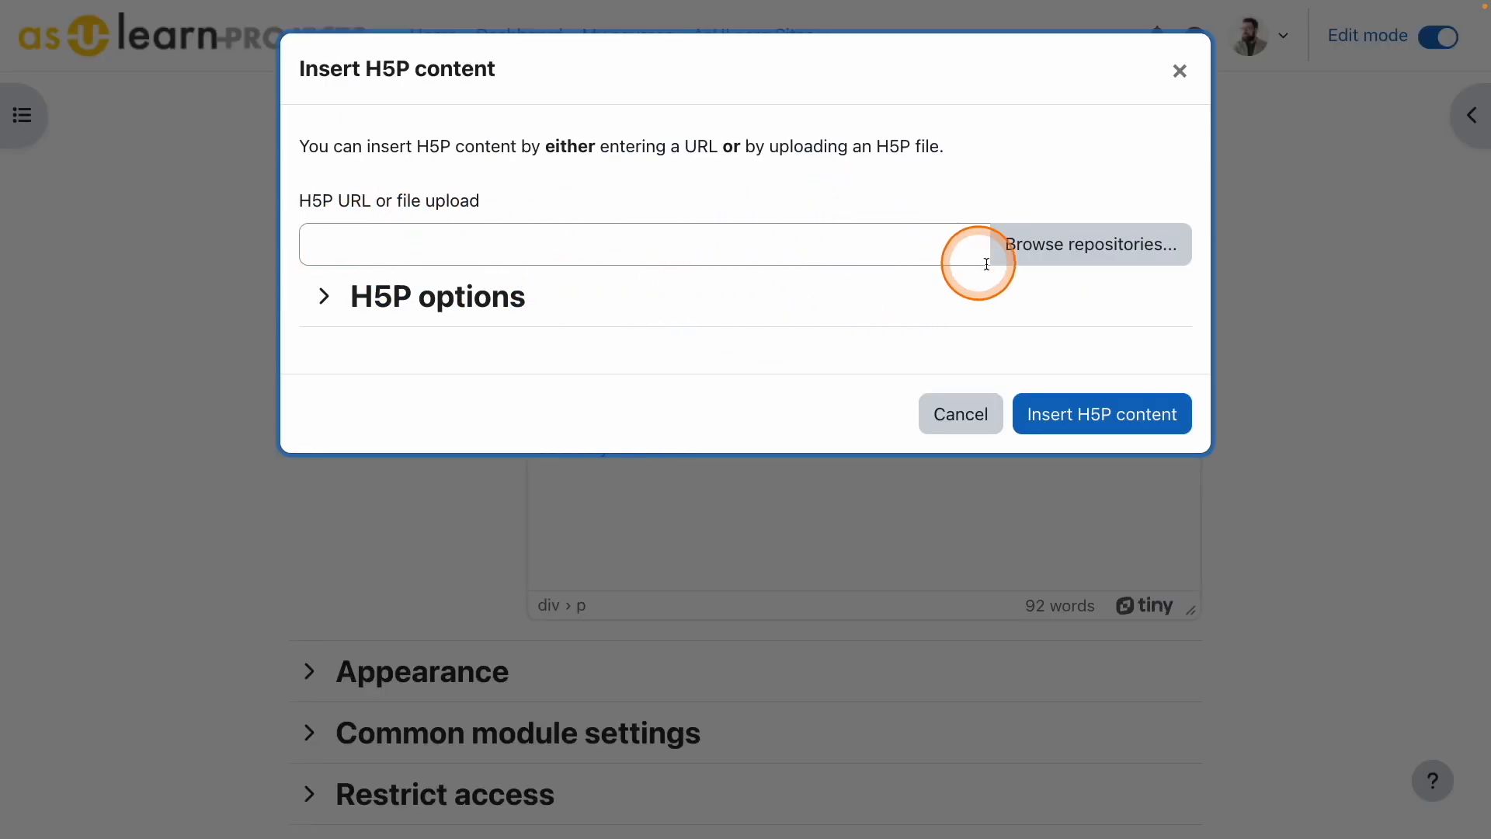
left_click(1082, 249)
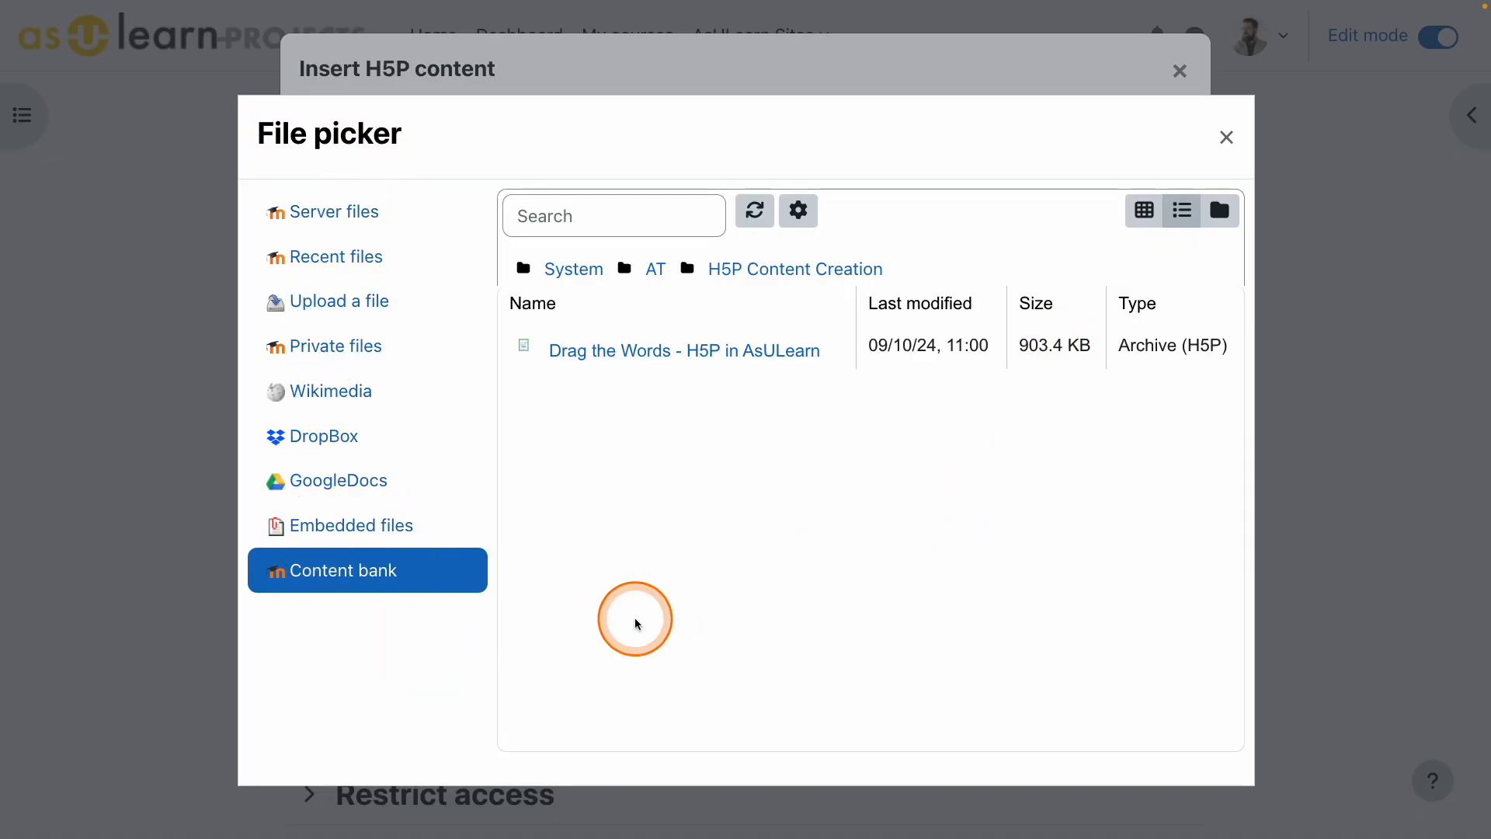
key("ctrl+alt+s")
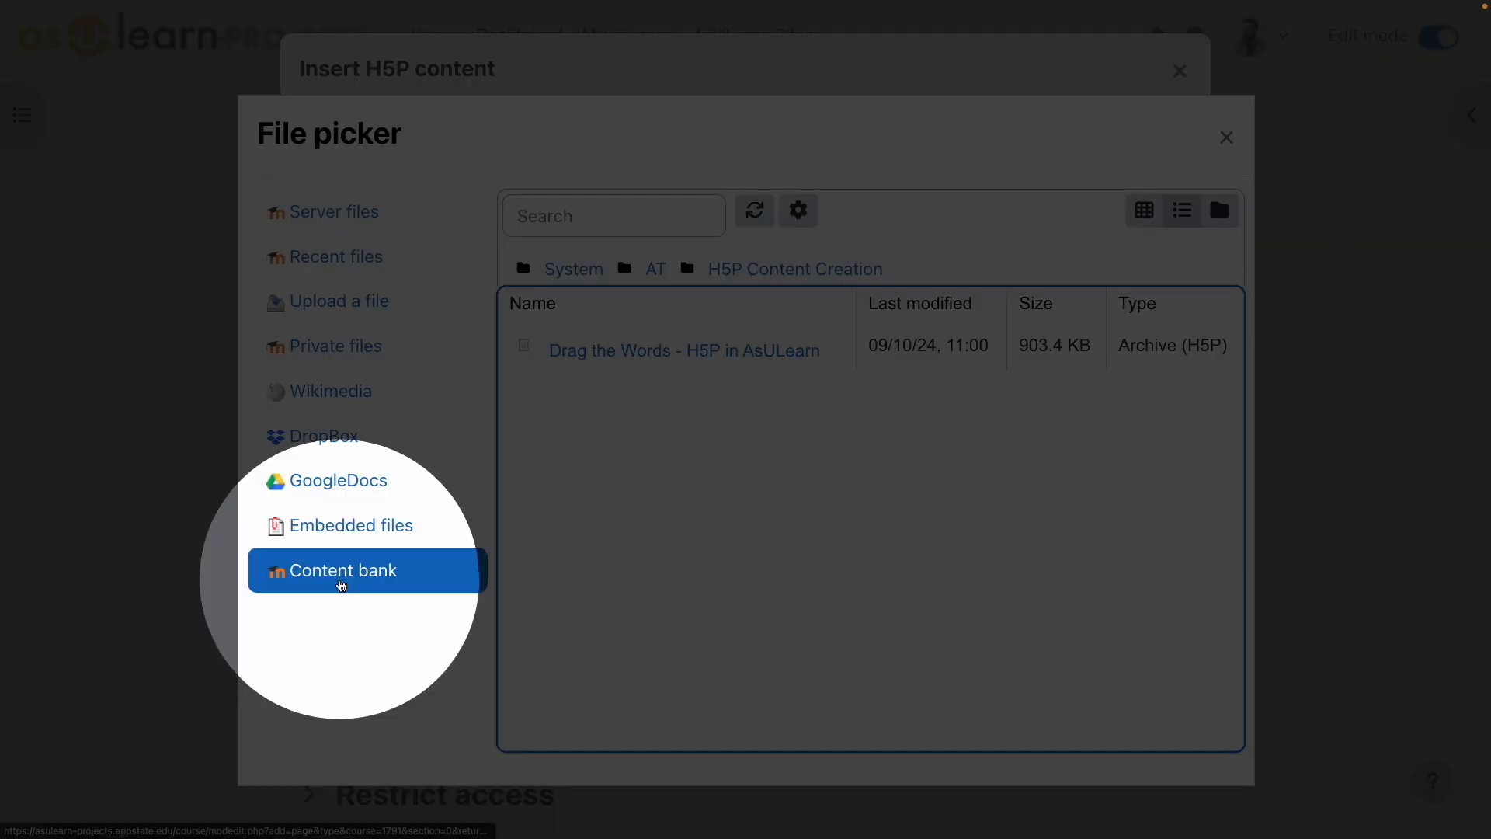
key("ctrl+alt+s")
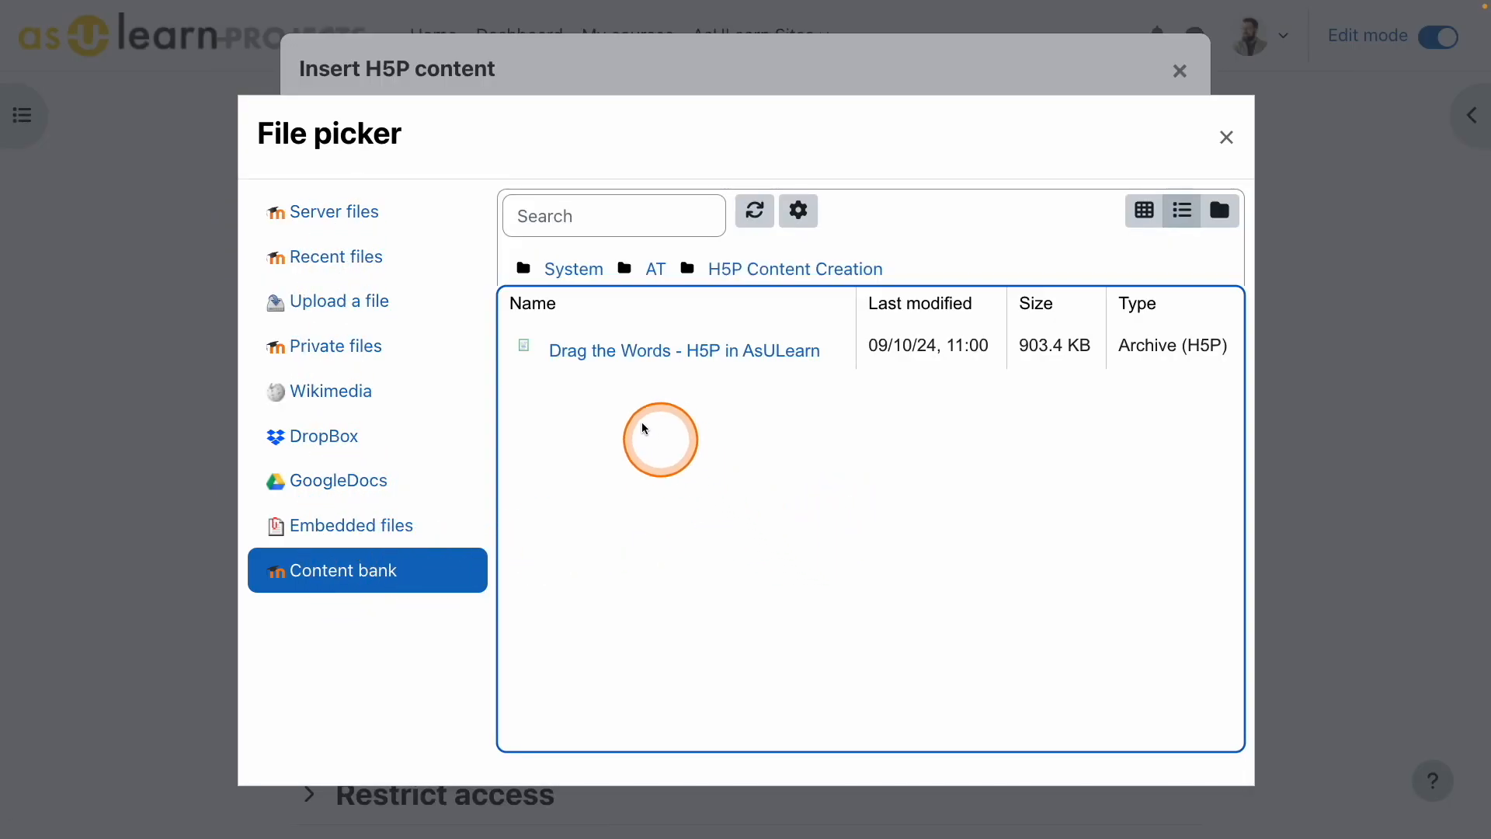
key("ctrl+alt+s")
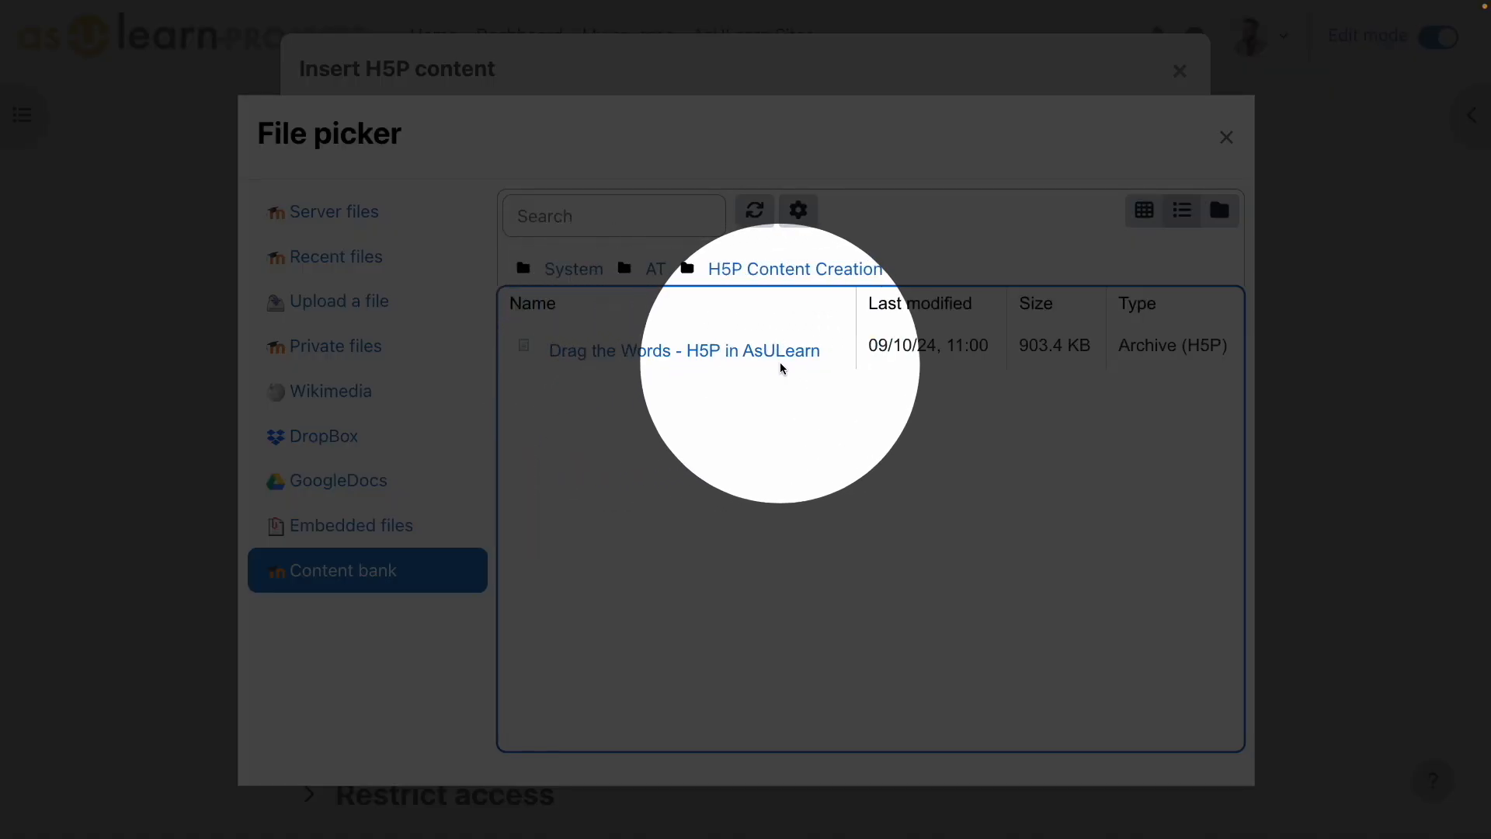
key("ctrl+alt+s")
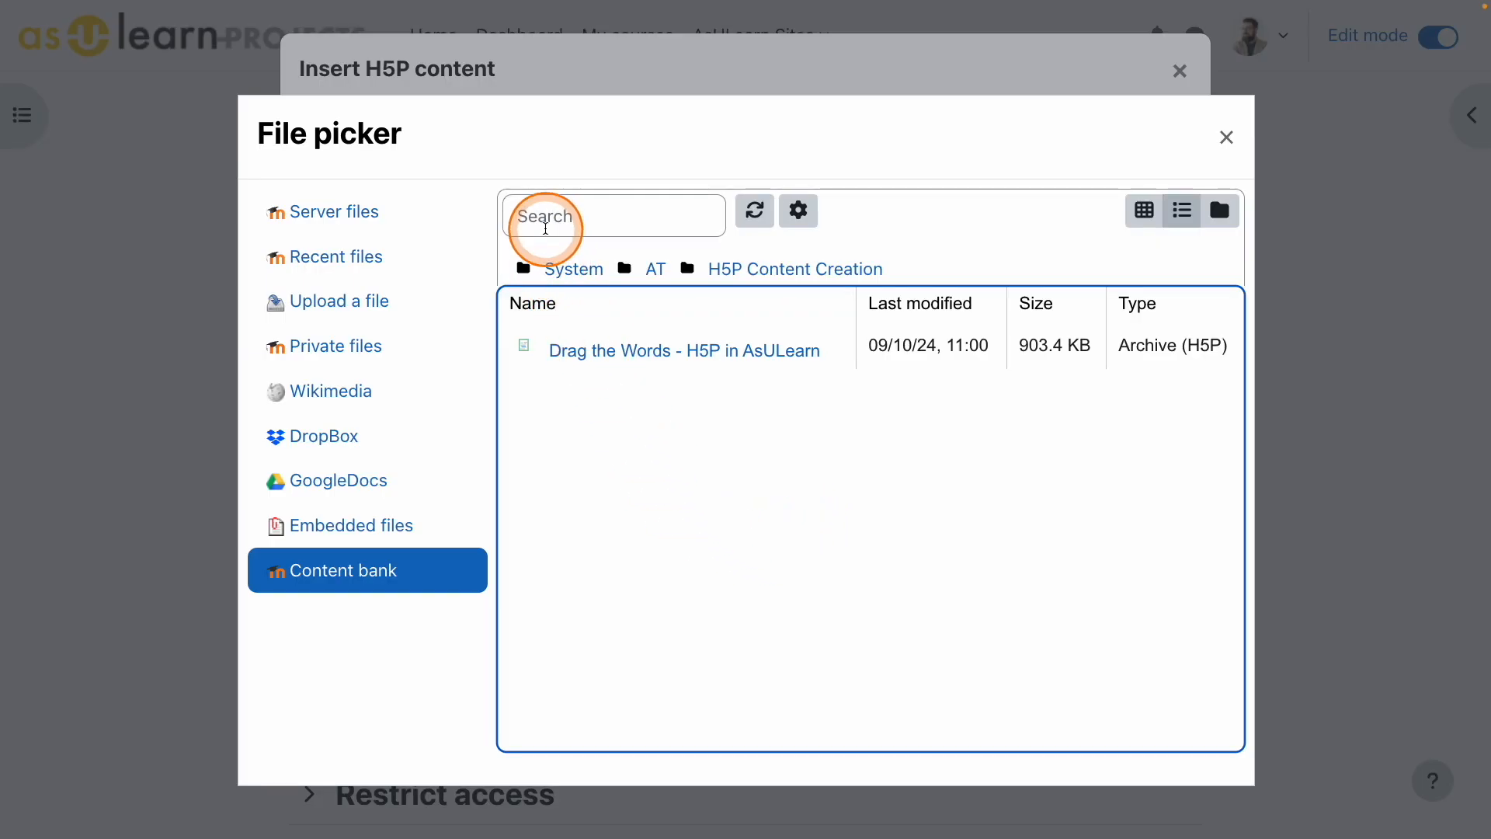
key("ctrl+alt+z")
key("ctrl+alt+z")
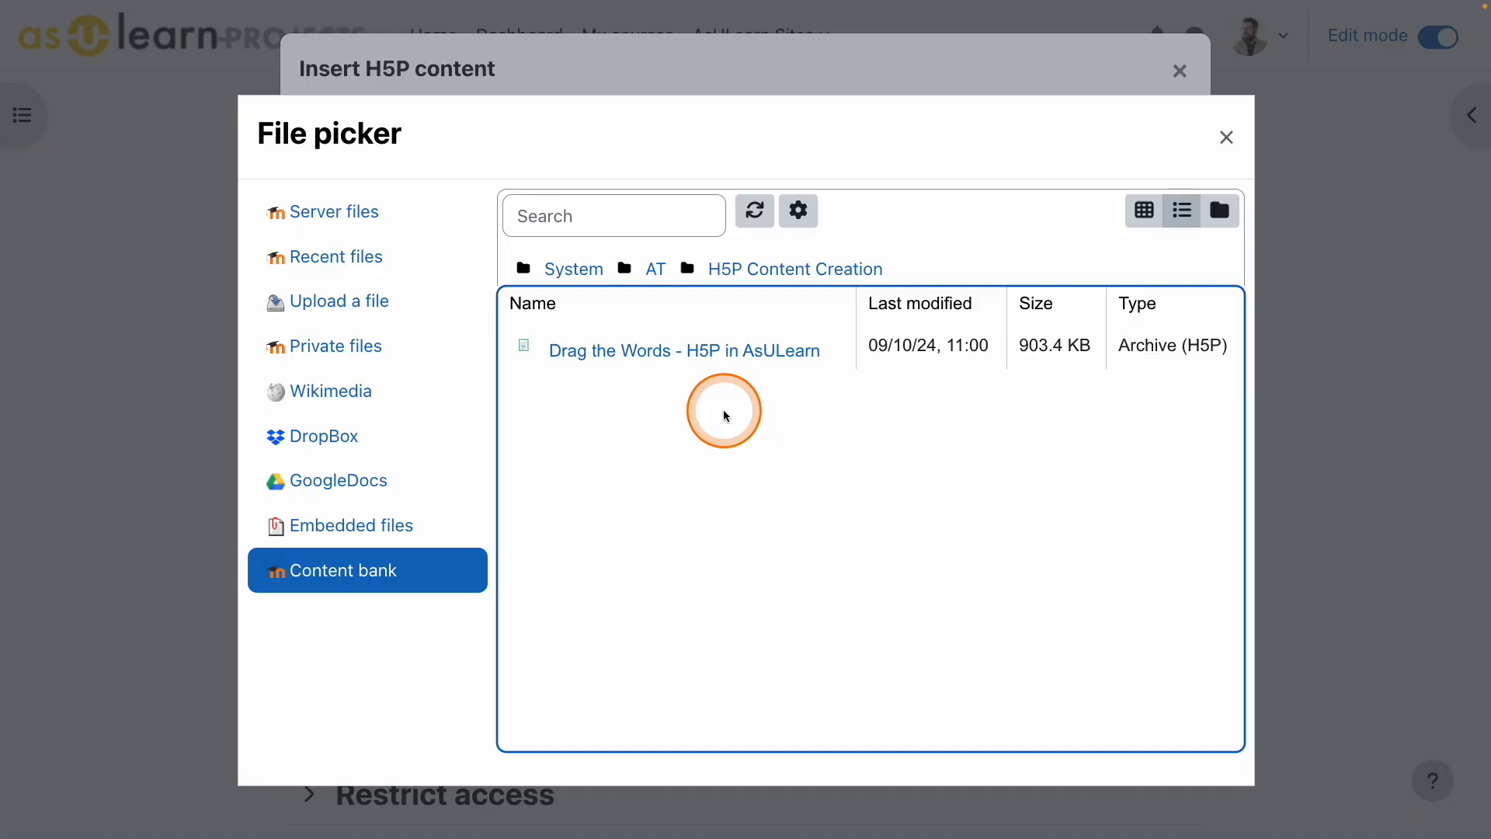
key("ctrl+alt+s")
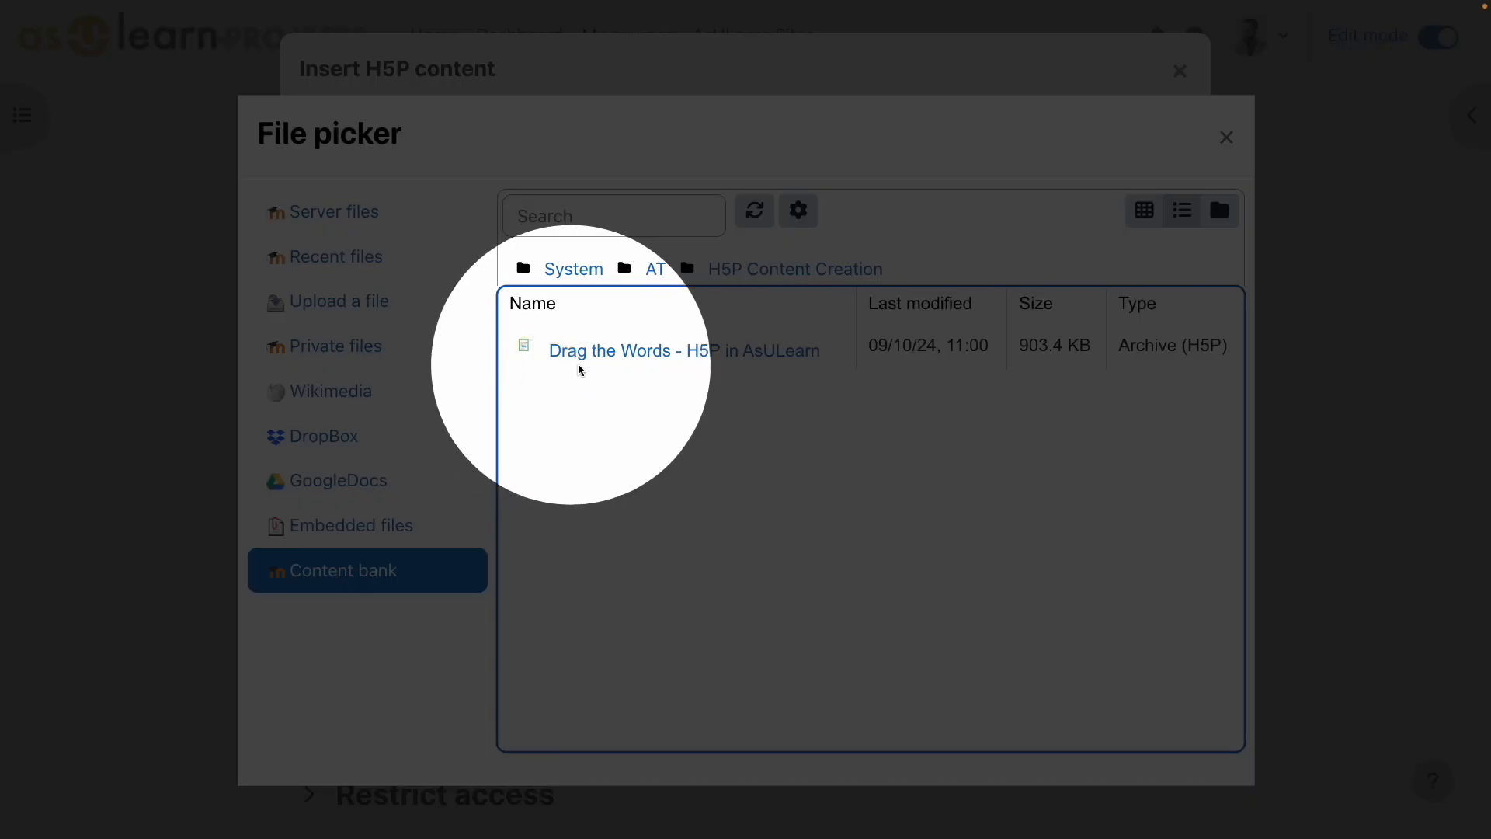
key("ctrl+alt+s")
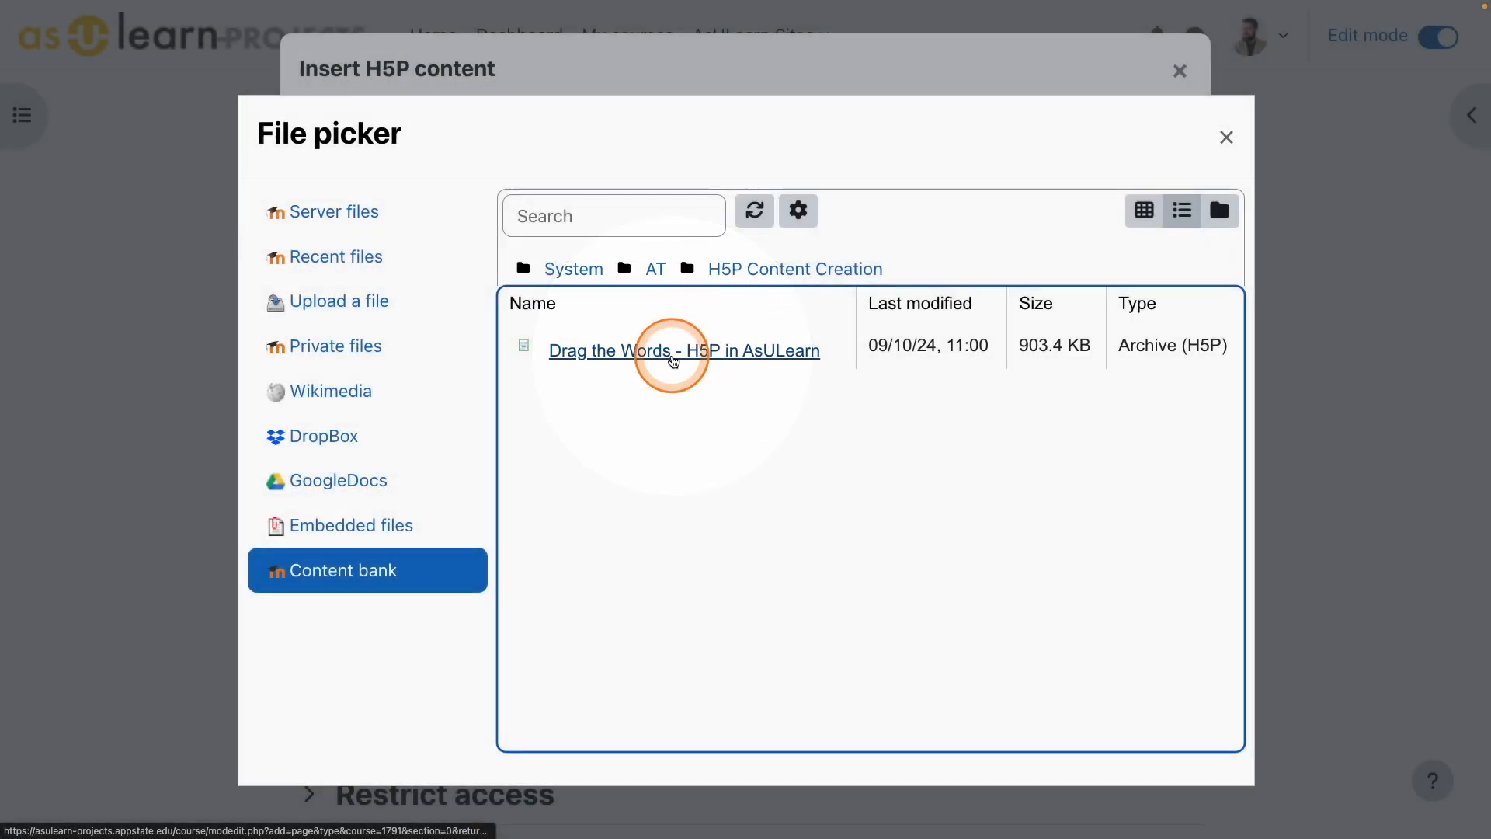
Choose "Drag the Words - H5P in AsULearn" as a linked file and insert it into the page content
left_click(669, 353)
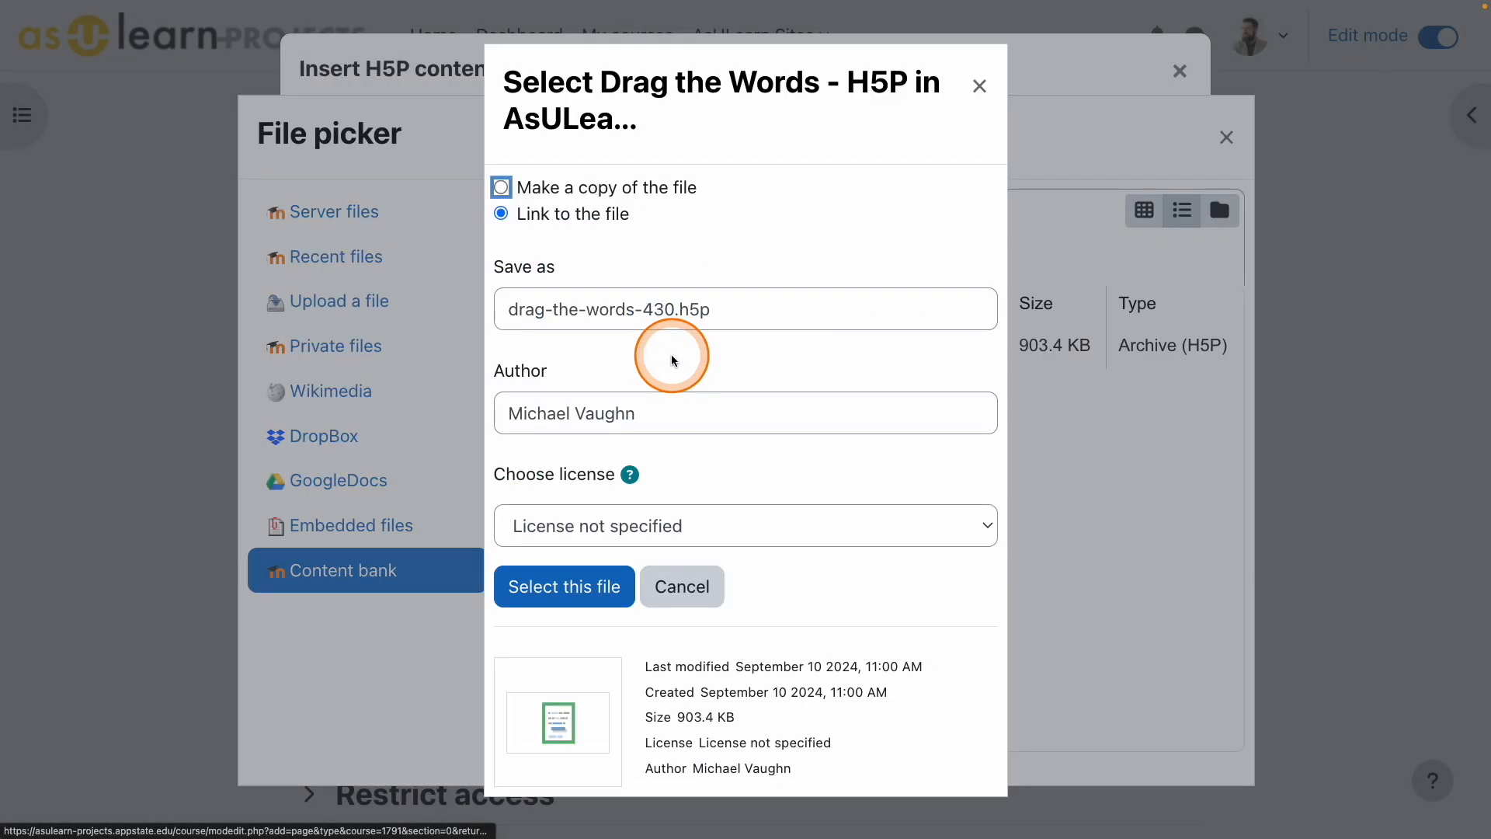
left_click(738, 388)
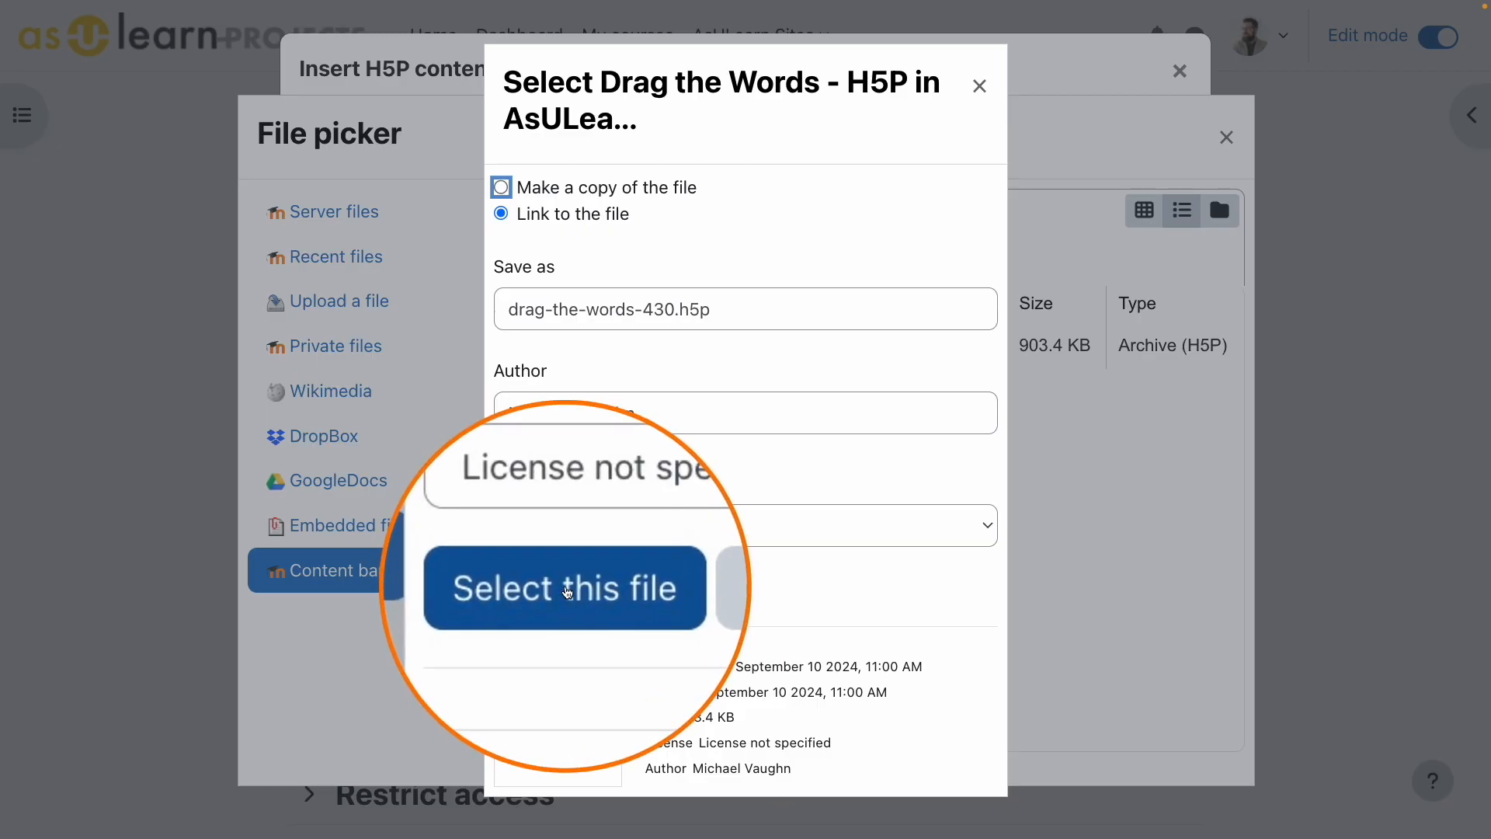
left_click(562, 592)
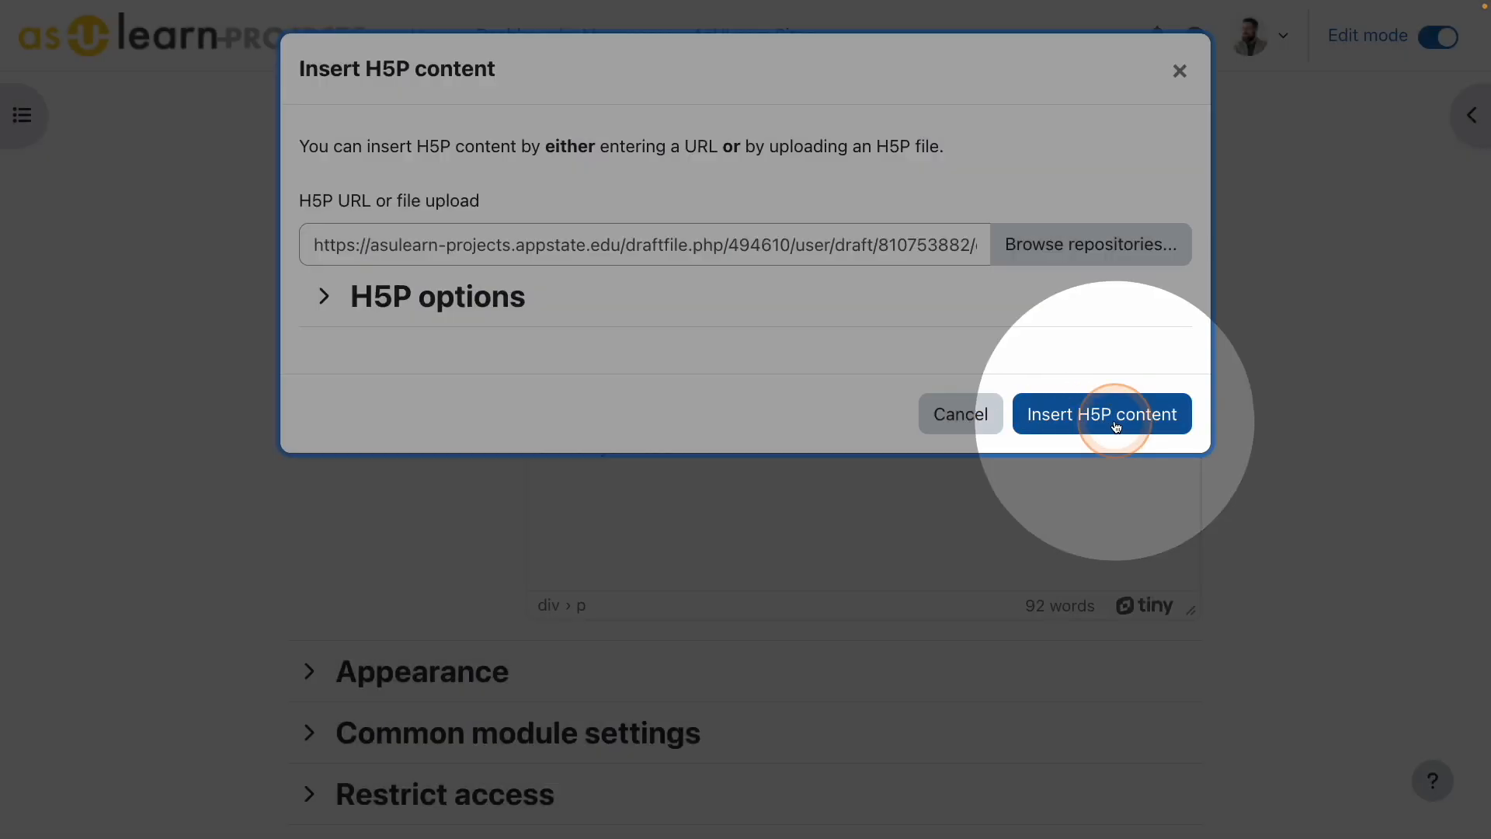
left_click(1115, 426)
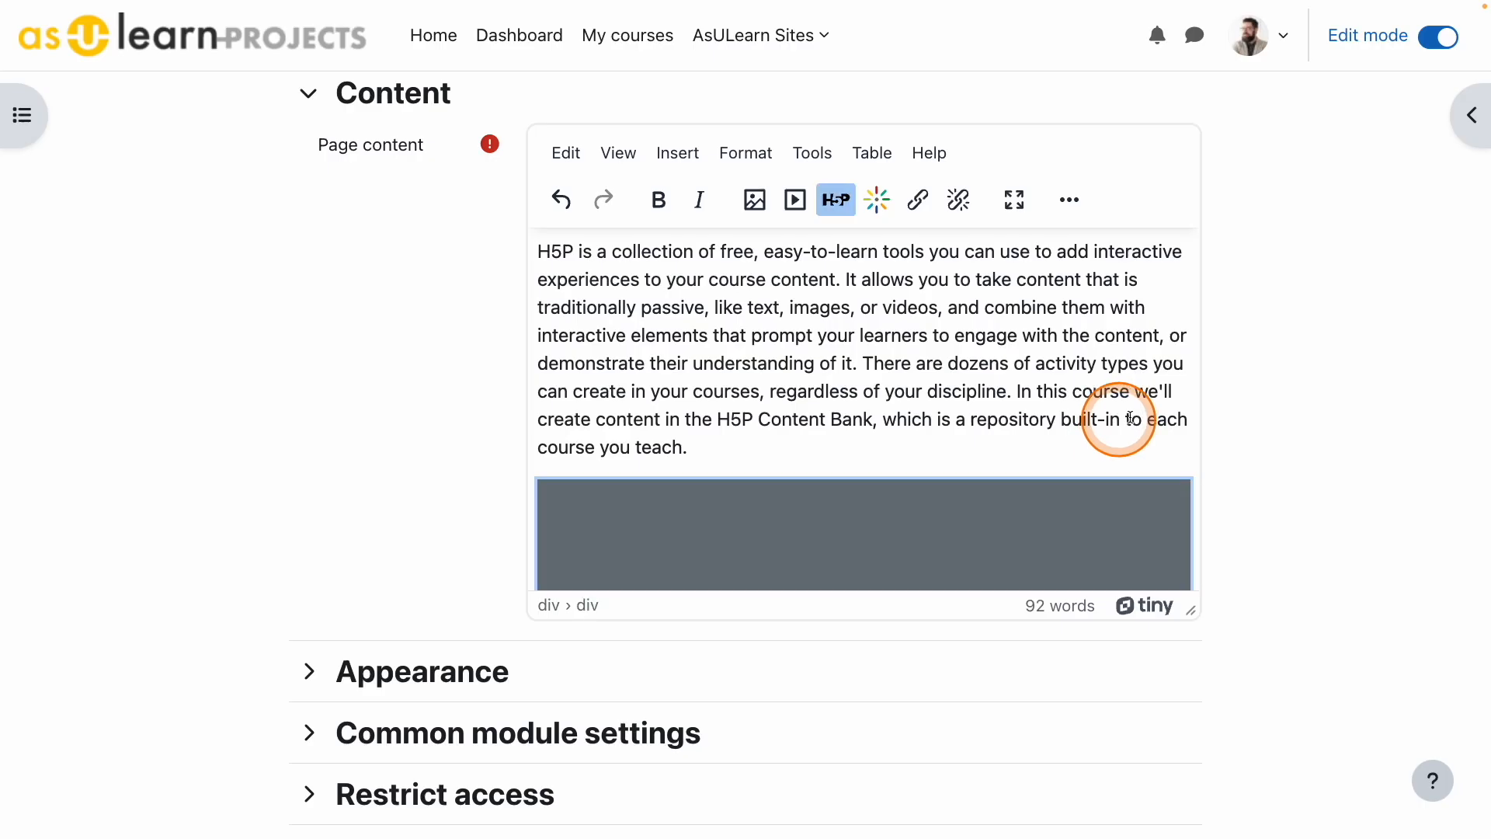
left_click(1321, 416)
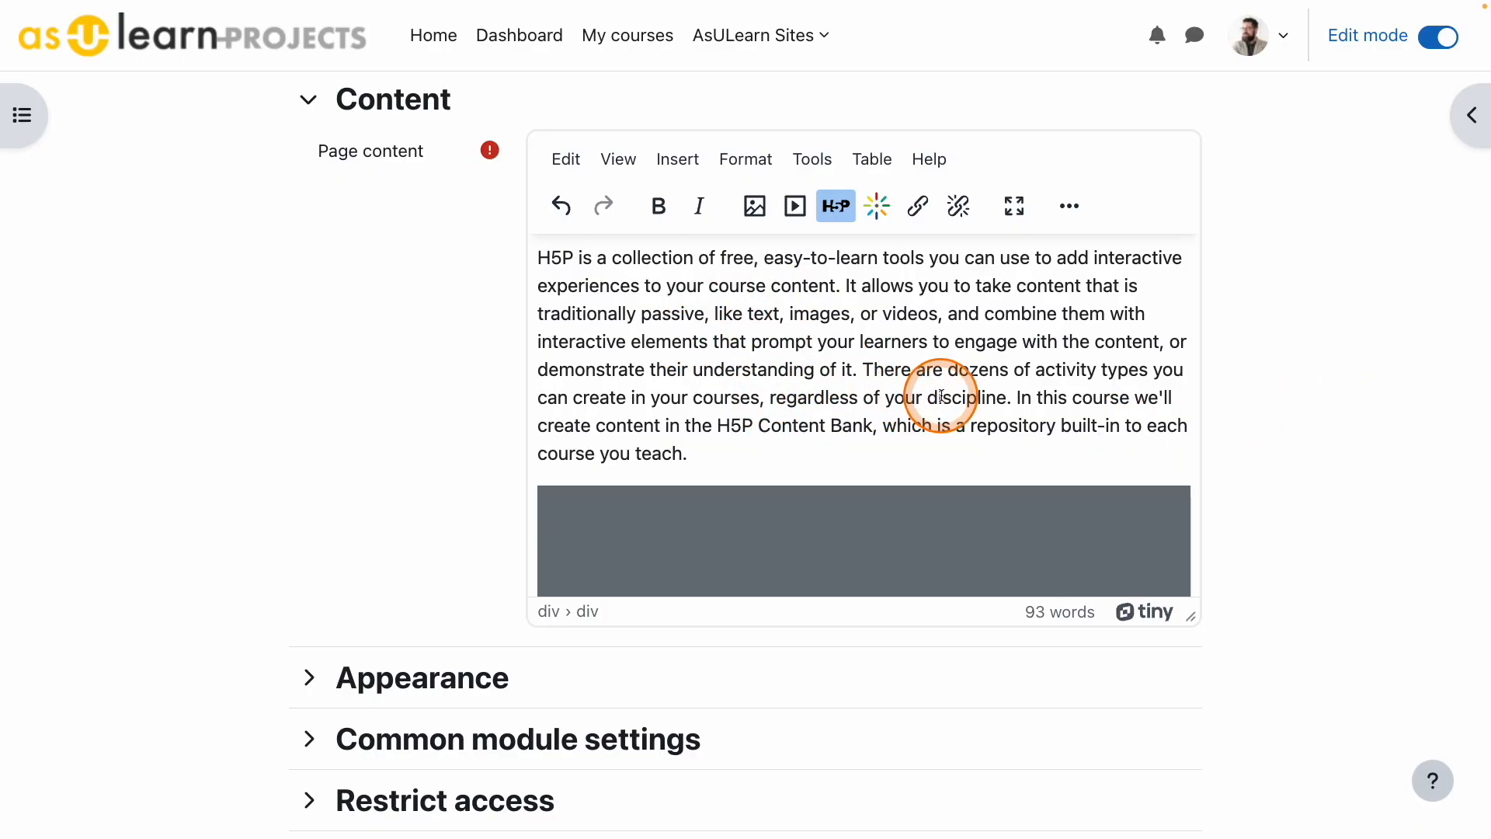
Check the H5P placeholder in the page content, then save and display the page
scroll(941, 396, "down", 1)
scroll(941, 396, "down", 3)
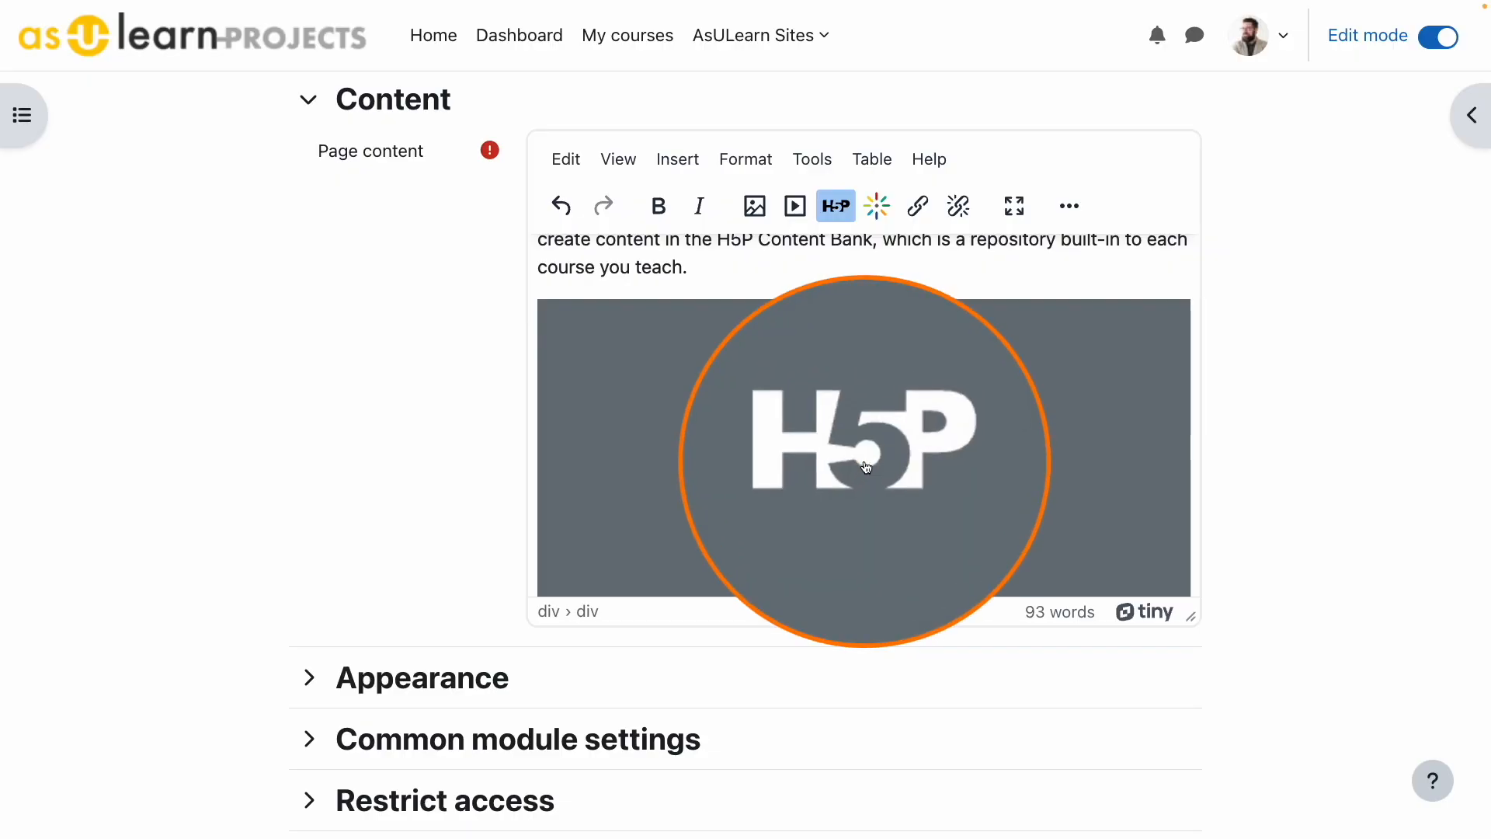
left_click(1100, 478)
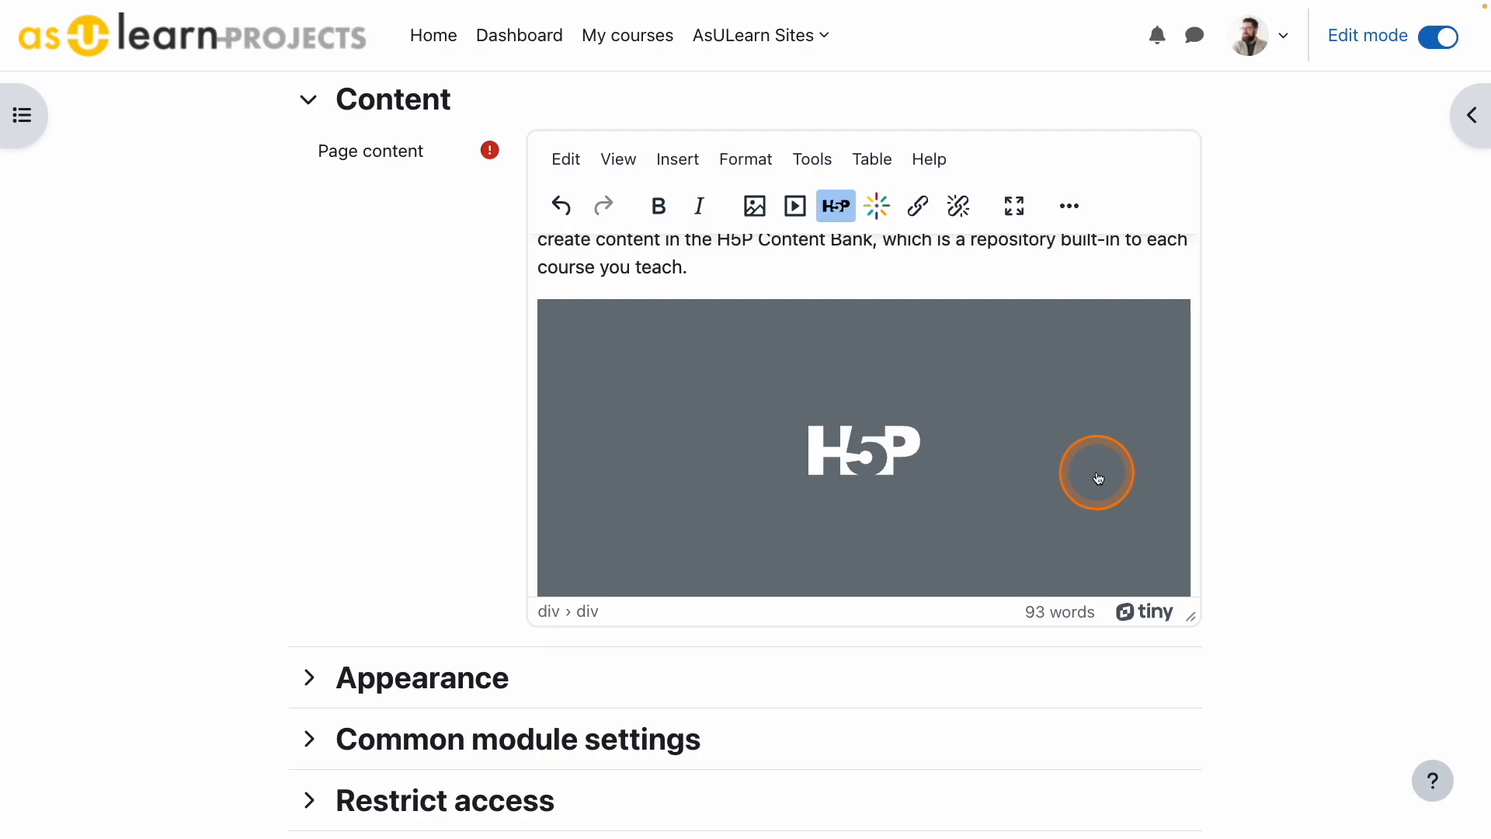
scroll(1088, 476, "down", 4)
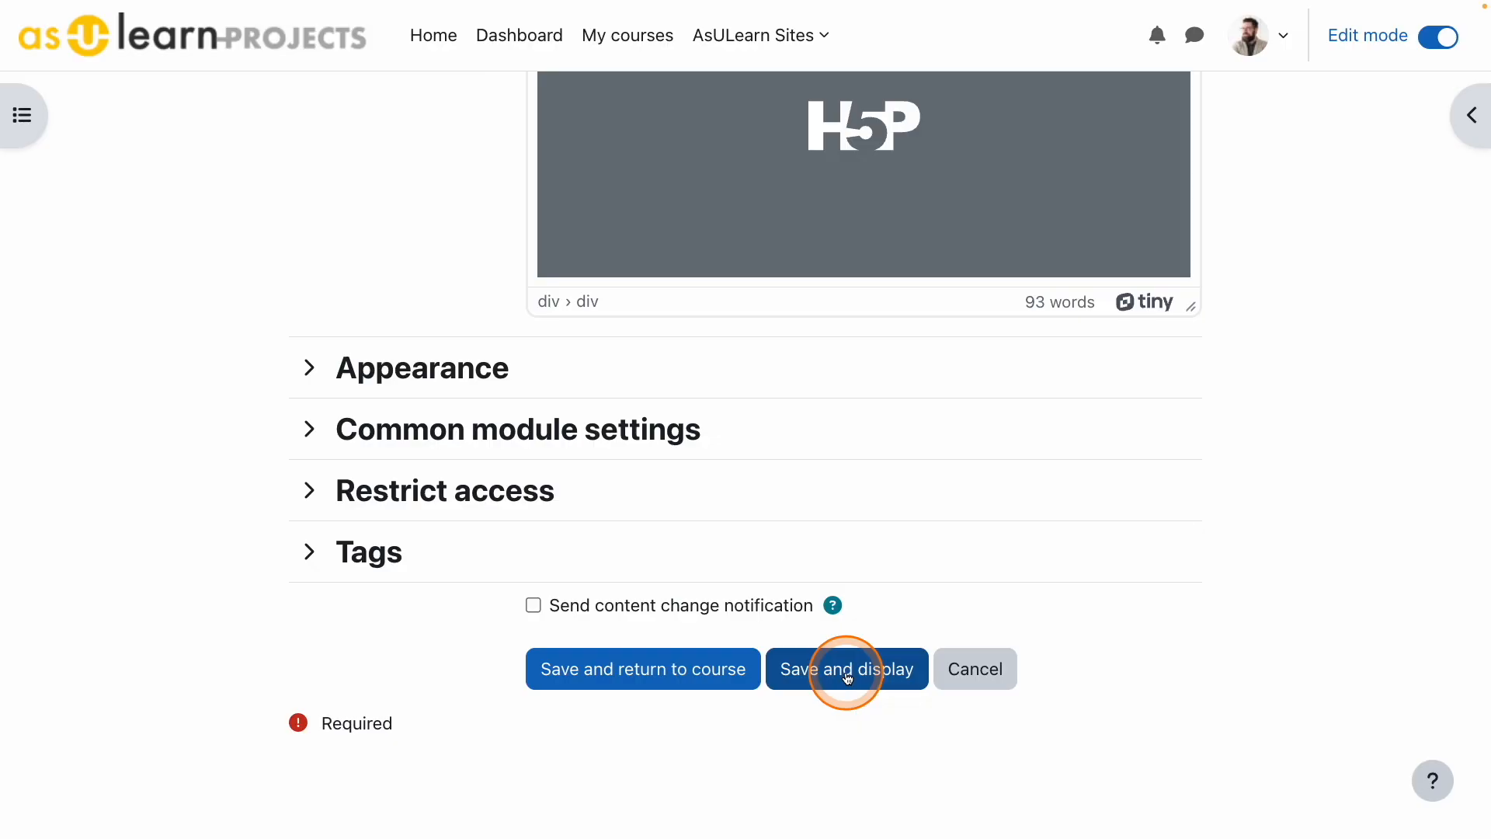
left_click(847, 678)
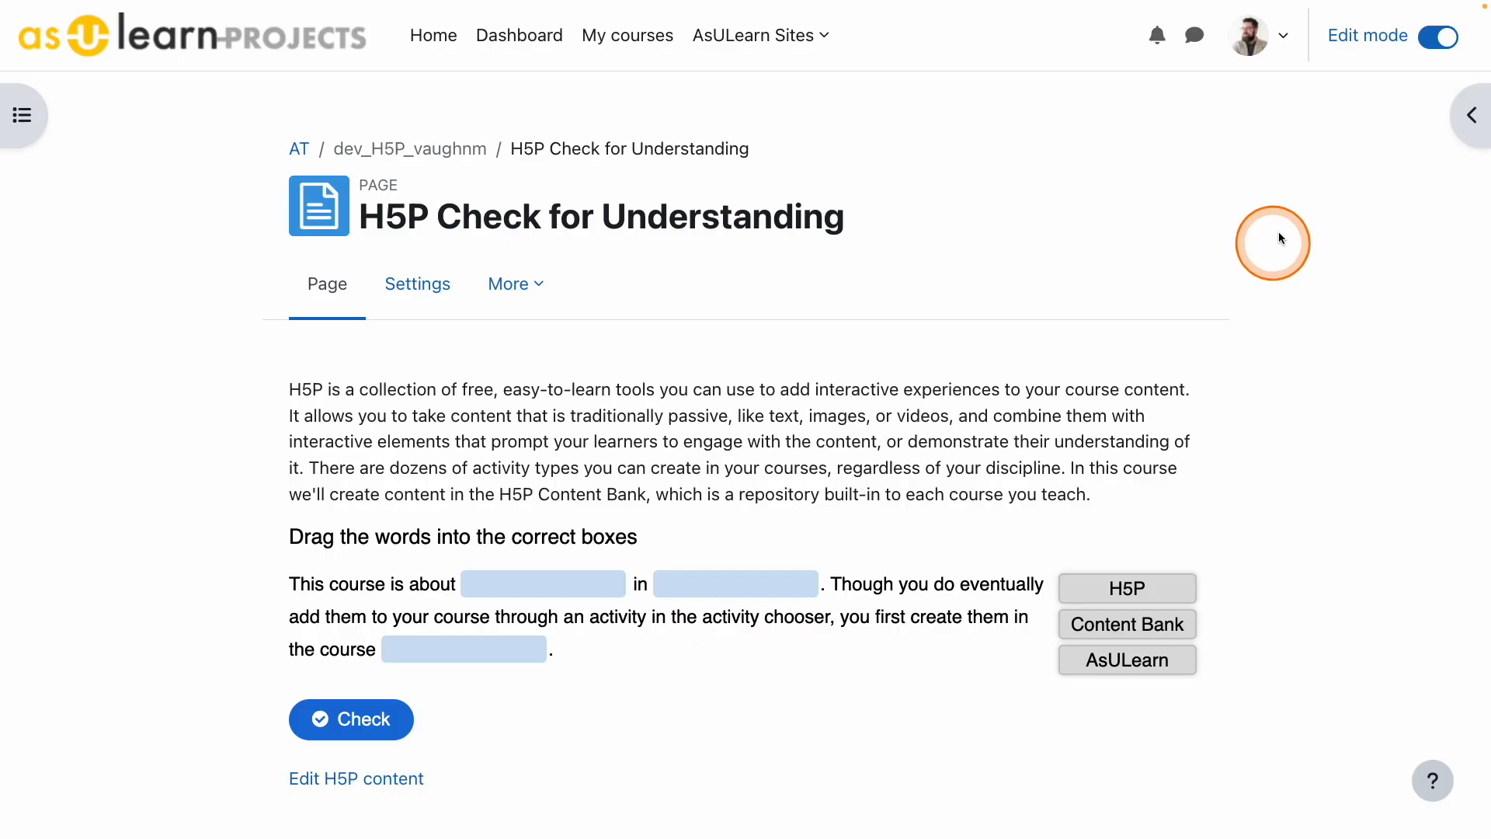
Open the embedded Drag the Words activity in the H5P editor, review its fields and save it
left_click(1404, 44)
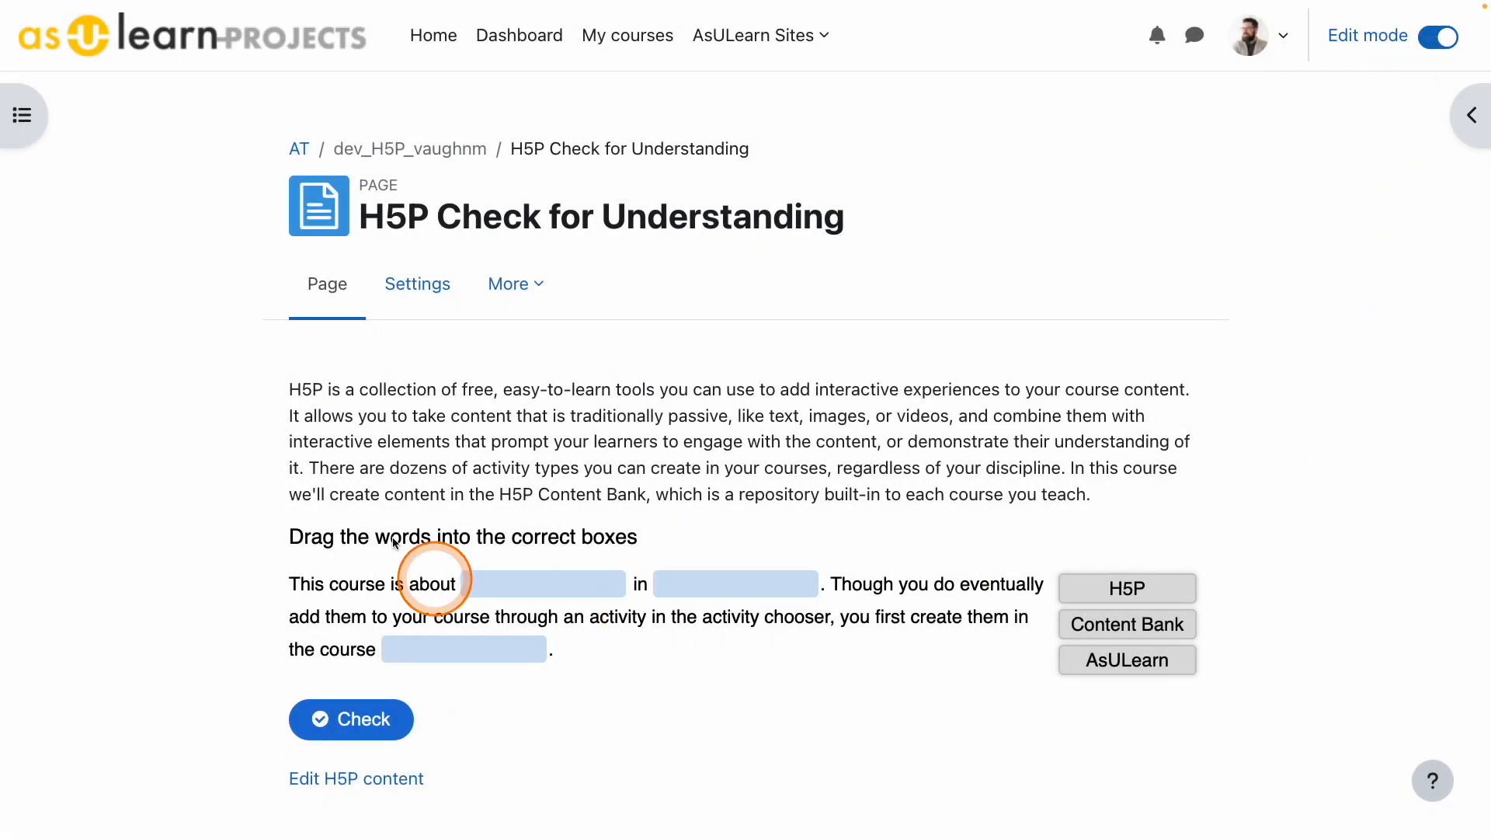
left_click(352, 797)
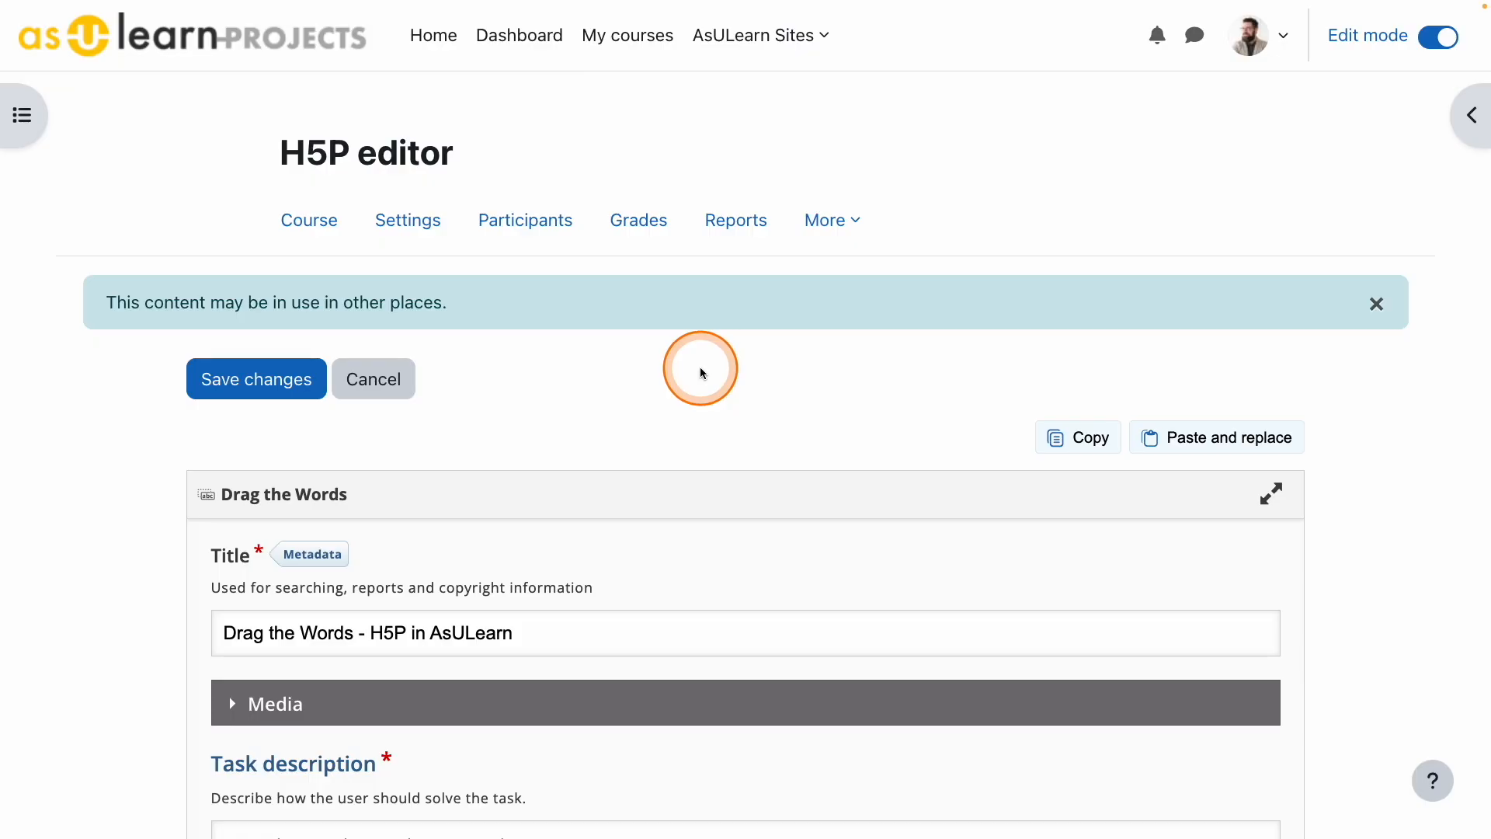
scroll(736, 373, "down", 5)
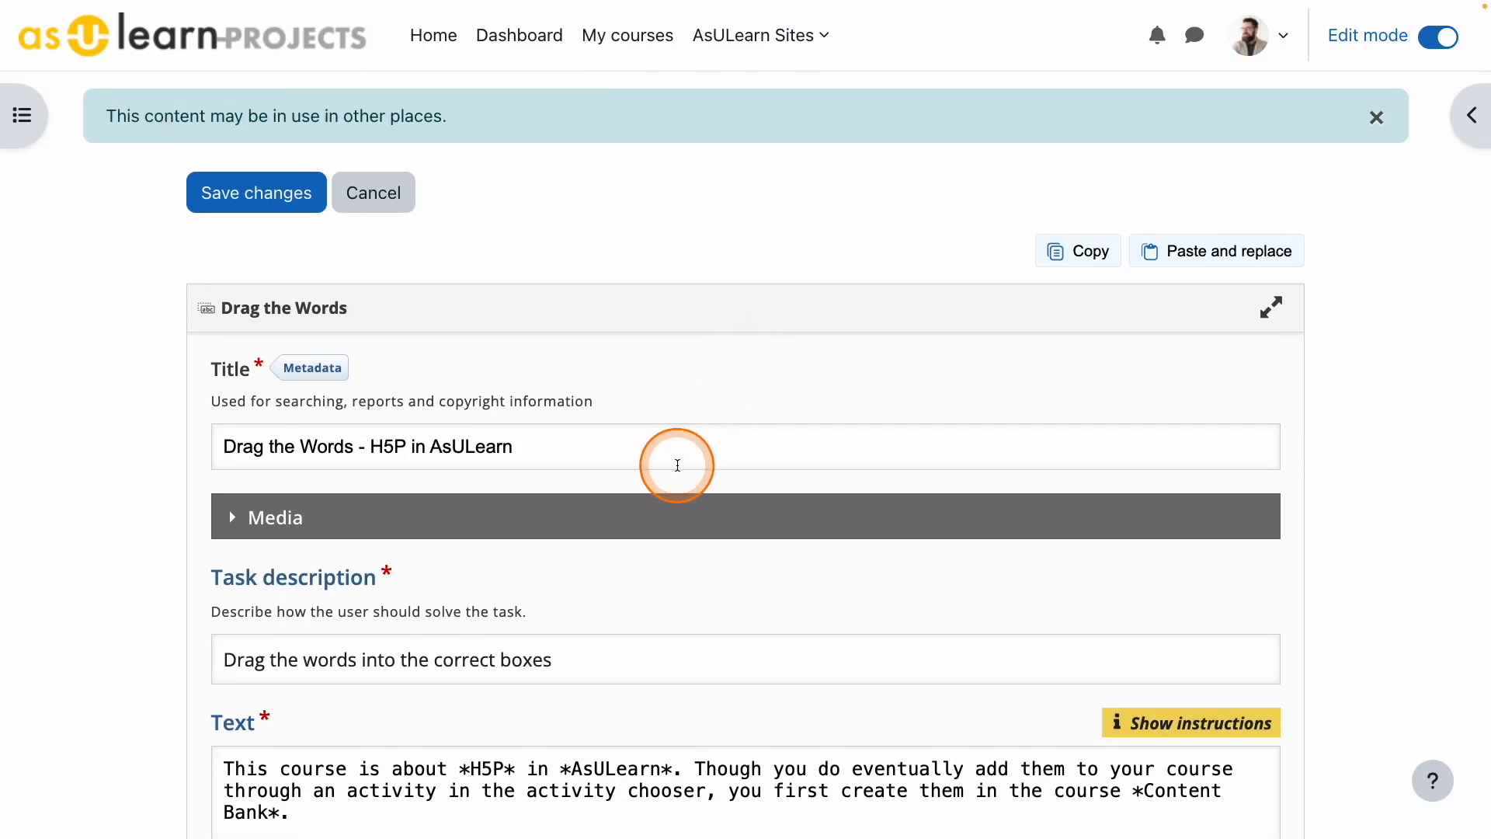
scroll(677, 464, "down", 10)
scroll(682, 456, "up", 15)
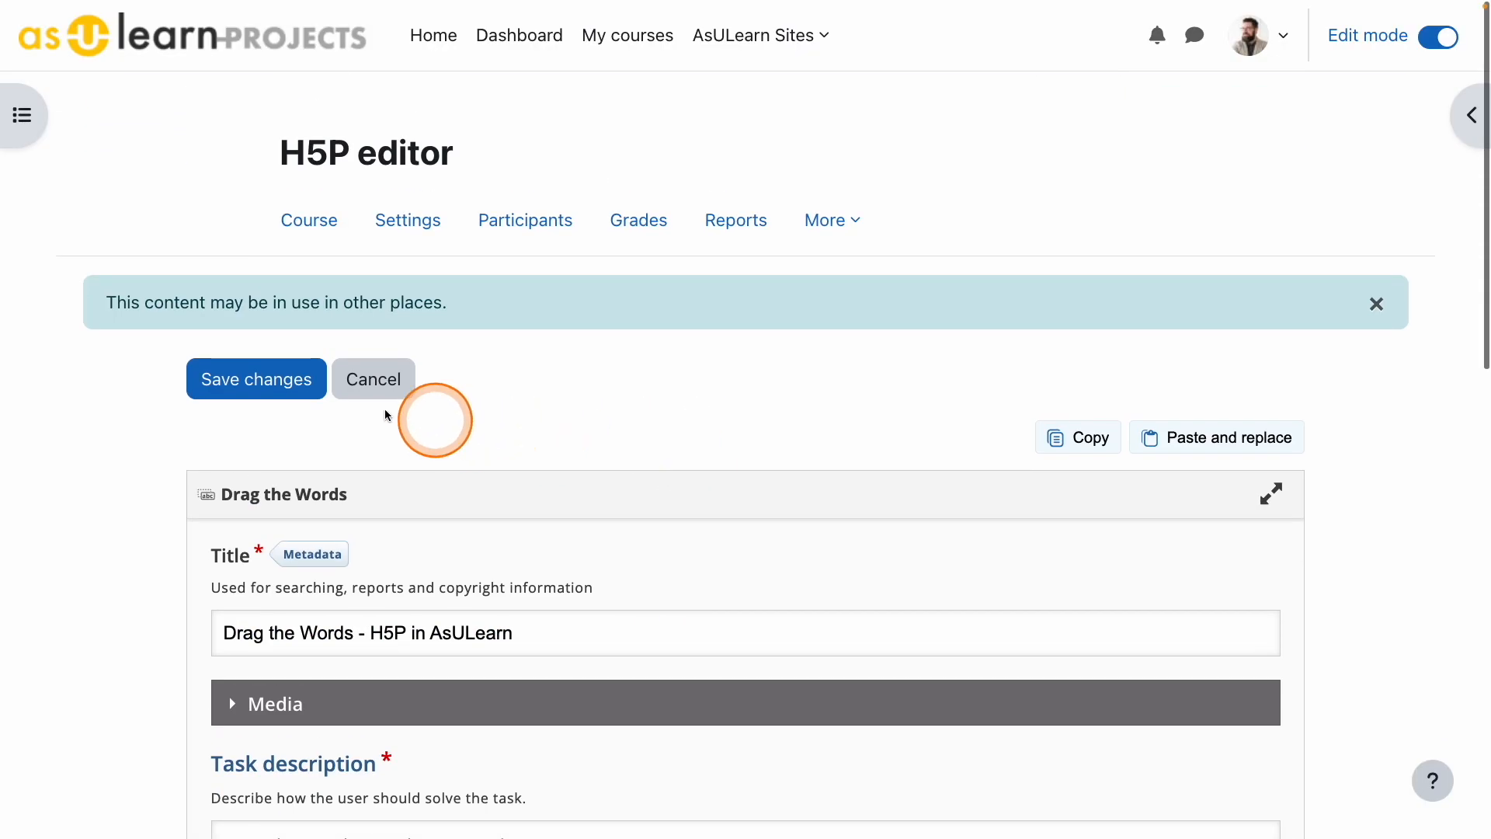
left_click(258, 388)
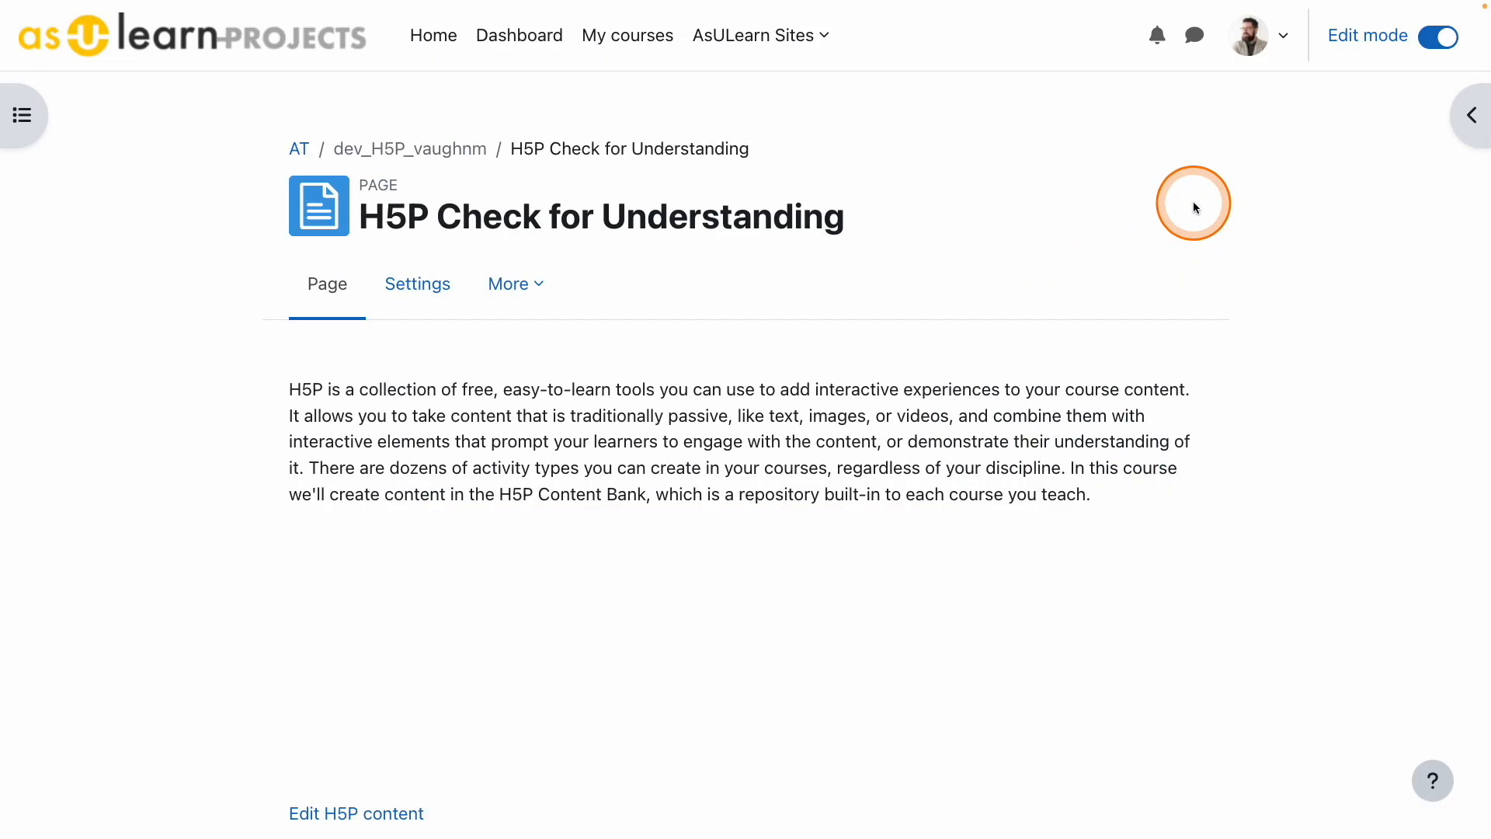